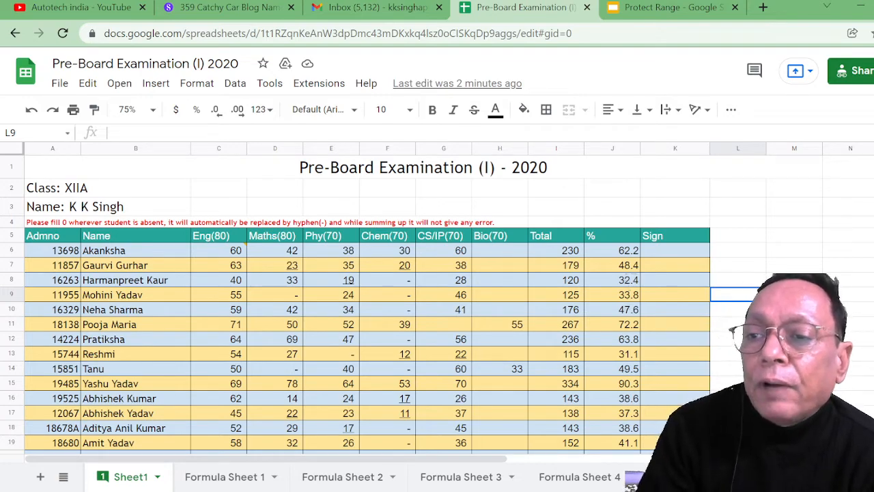
pyautogui.scroll(-6, 368, 307)
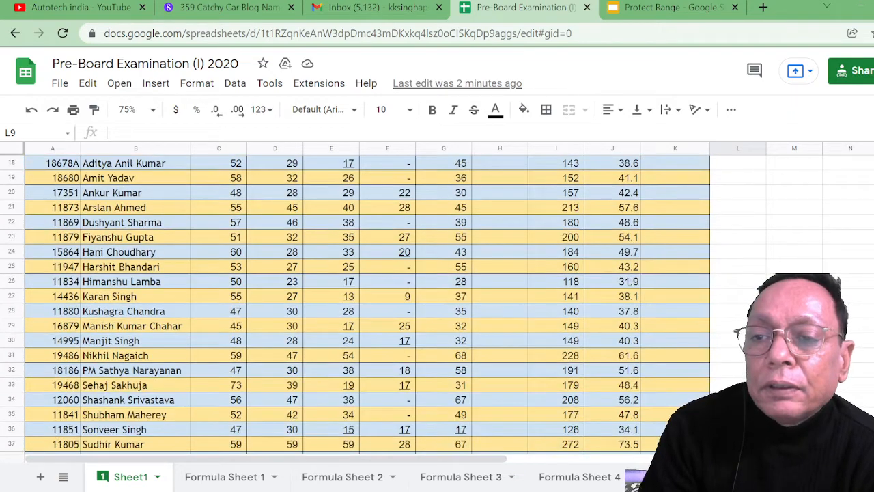
pyautogui.scroll(-5, 322, 221)
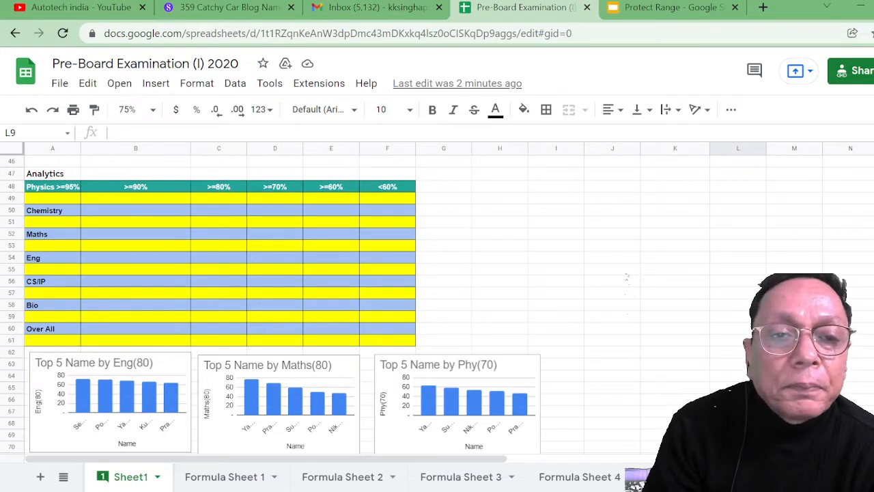
pyautogui.scroll(3, 437, 301)
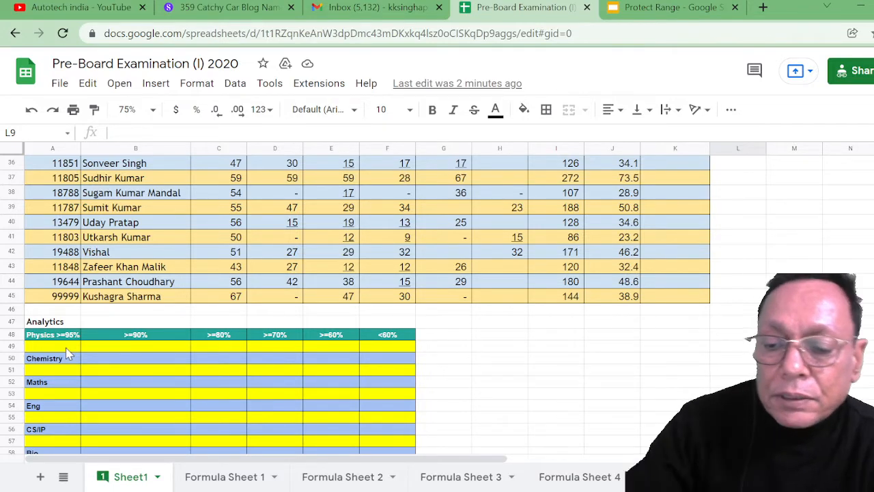
pyautogui.write('=')
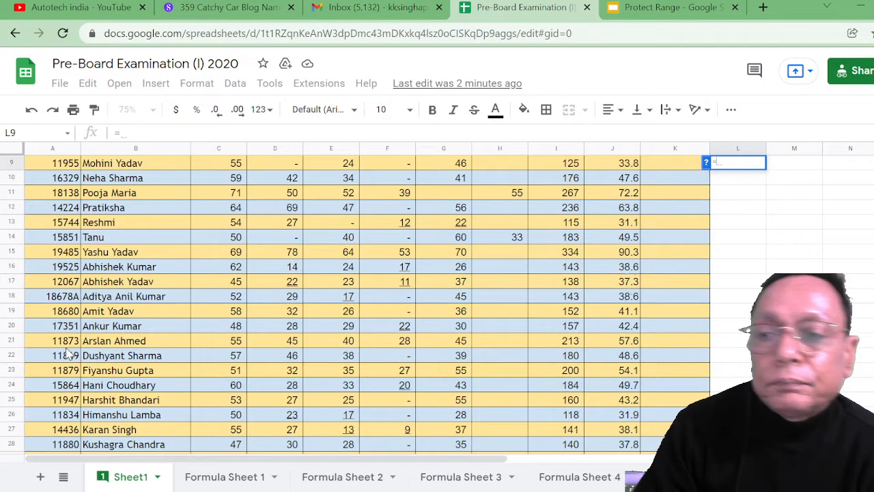
pyautogui.press('BackSpace')
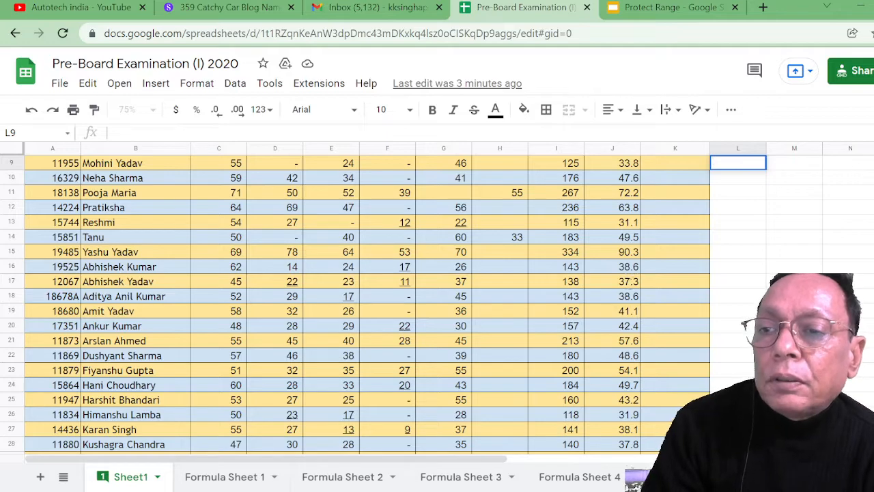
# Start a COUNTIFS formula in cell A49, under the Physics >=95% heading of the Analytics table
pyautogui.scroll(-10, 369, 301)
pyautogui.scroll(3, 369, 301)
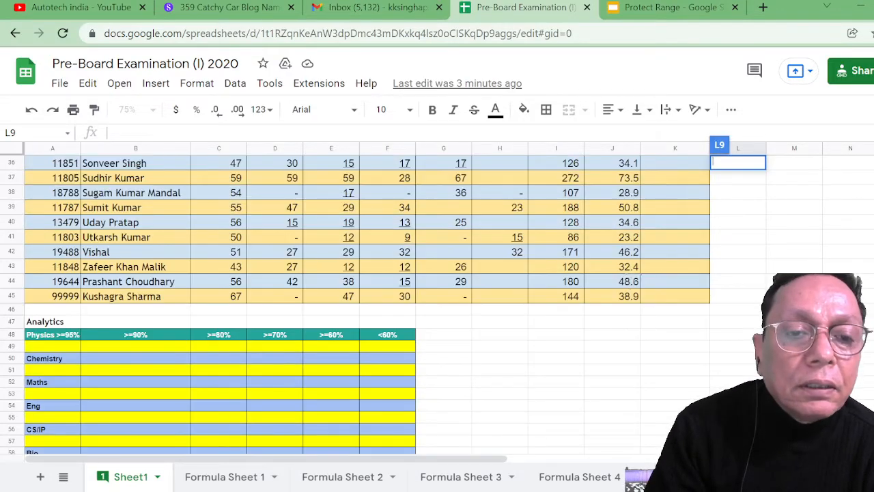
pyautogui.click(53, 350)
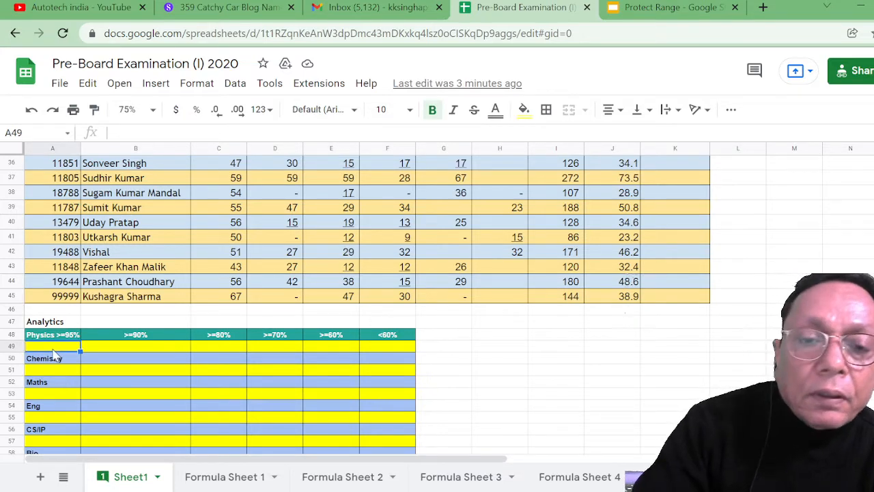
pyautogui.write('=')
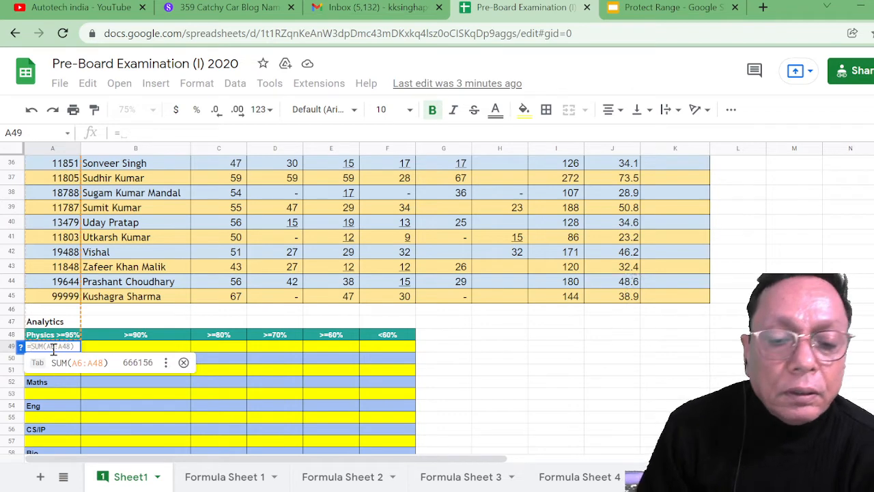
pyautogui.write('coun')
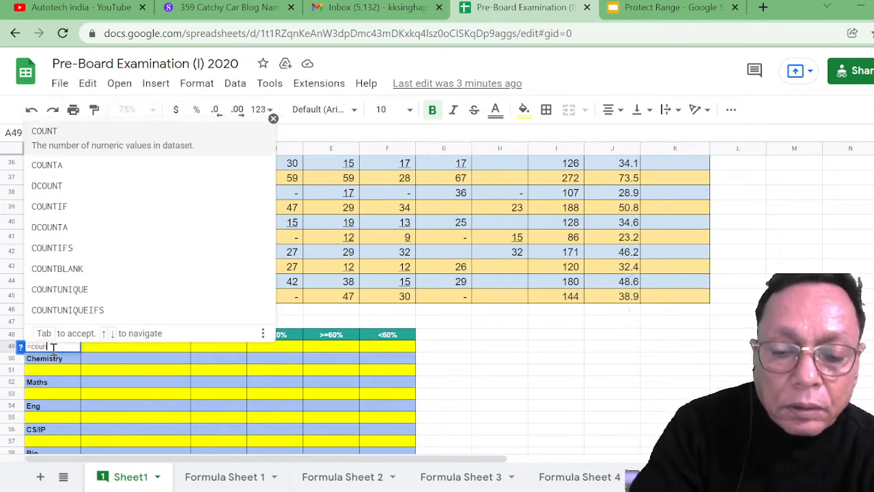
pyautogui.write('tif')
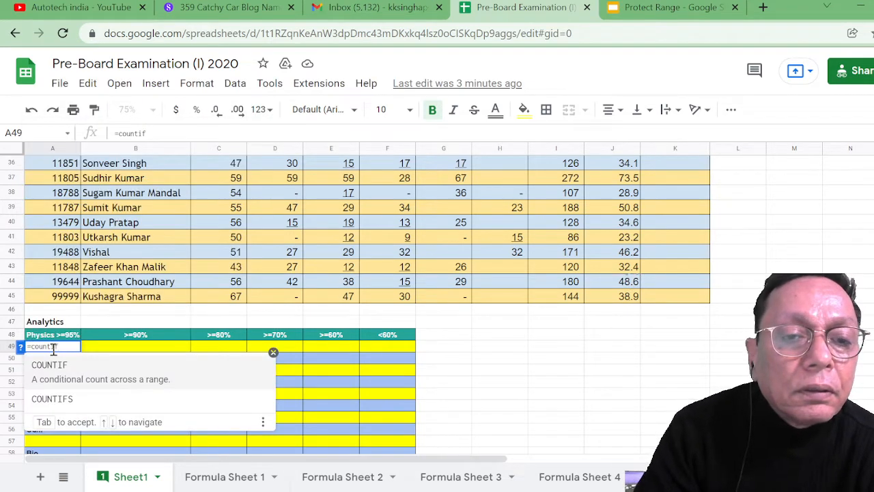
pyautogui.write('s')
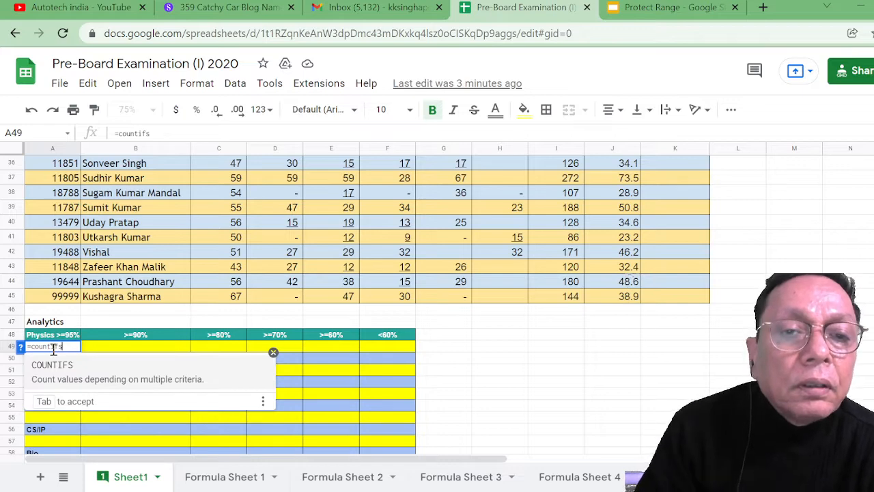
pyautogui.write('(')
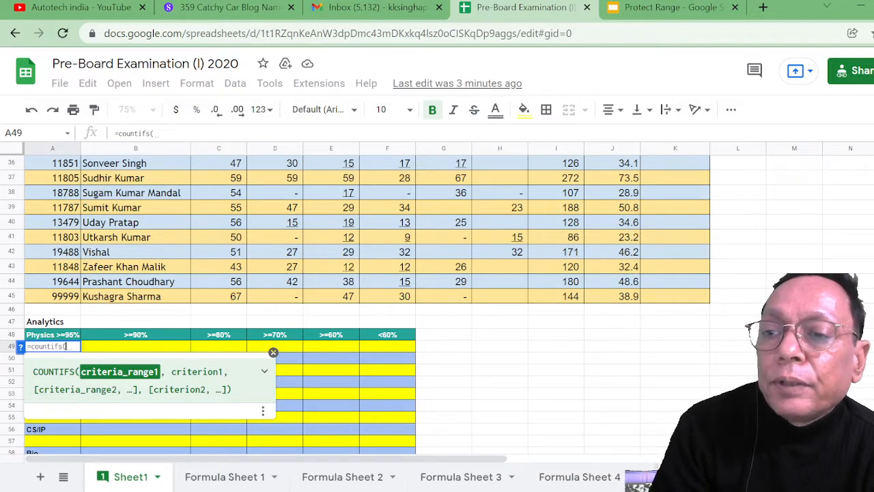
# Set the formula's first criteria range to the Phy(70) marks in E6:E45
pyautogui.scroll(8, 369, 300)
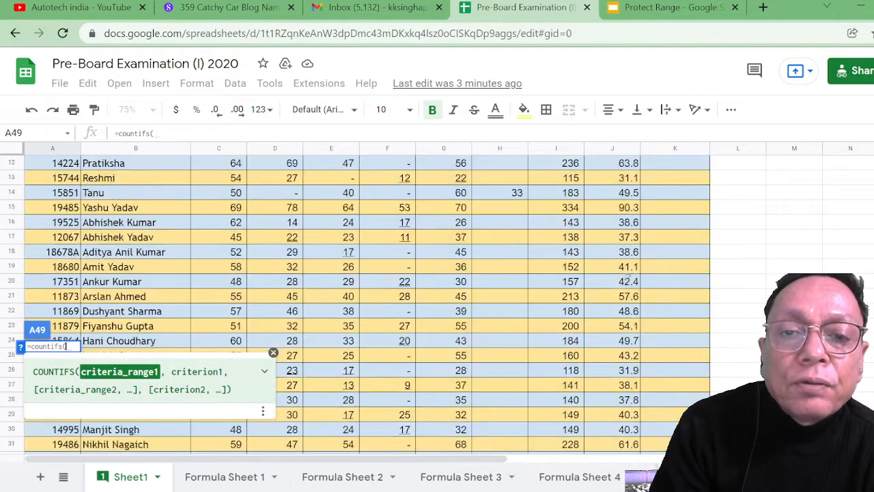
pyautogui.scroll(5, 703, 235)
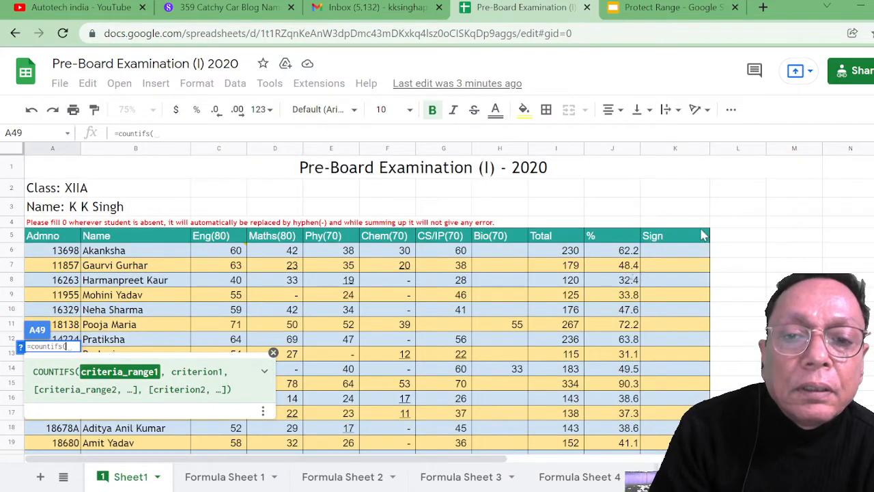
pyautogui.click(336, 254)
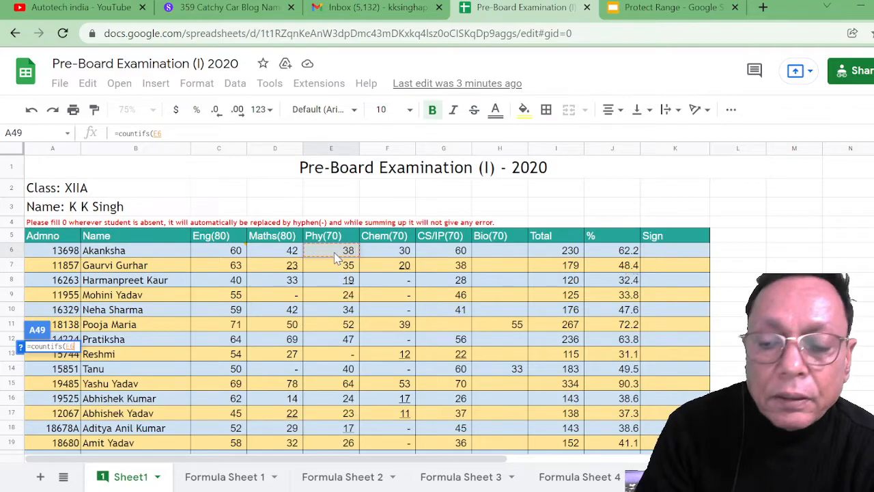
pyautogui.hotkey('shift', 'Down')
pyautogui.hotkey('shift', 'Down')
pyautogui.hotkey('shift', 'Down')
pyautogui.hotkey('shift', 'Down')
pyautogui.hotkey('shift', 'Down')
pyautogui.hotkey('shift', 'Down')
pyautogui.hotkey('shift', 'Down')
pyautogui.hotkey('shift', 'Down')
pyautogui.hotkey('shift', 'Down')
pyautogui.hotkey('shift', 'Down')
pyautogui.hotkey('shift', 'Down')
pyautogui.hotkey('shift', 'Down')
pyautogui.hotkey('shift', 'Down')
pyautogui.hotkey('shift', 'Down')
pyautogui.hotkey('shift', 'Down')
pyautogui.hotkey('shift', 'Down')
pyautogui.hotkey('shift', 'Down')
pyautogui.hotkey('shift', 'Down')
pyautogui.hotkey('shift', 'Down')
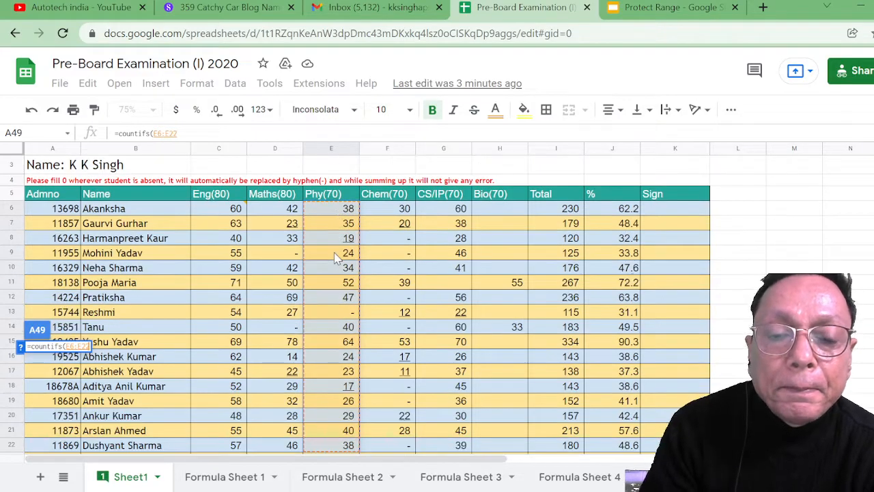
pyautogui.hotkey('shift', 'Down')
pyautogui.hotkey('shift', 'Down')
pyautogui.hotkey('shift', 'Down')
pyautogui.hotkey('shift', 'Down')
pyautogui.hotkey('shift', 'Down')
pyautogui.hotkey('shift', 'Down')
pyautogui.hotkey('shift', 'Down')
pyautogui.hotkey('shift', 'Down')
pyautogui.hotkey('shift', 'Down')
pyautogui.hotkey('shift', 'Down')
pyautogui.hotkey('shift', 'Down')
pyautogui.hotkey('shift', 'Down')
pyautogui.hotkey('shift', 'Down')
pyautogui.hotkey('shift', 'Down')
pyautogui.hotkey('shift', 'Down')
pyautogui.hotkey('shift', 'Down')
pyautogui.hotkey('shift', 'Down')
pyautogui.hotkey('shift', 'Down')
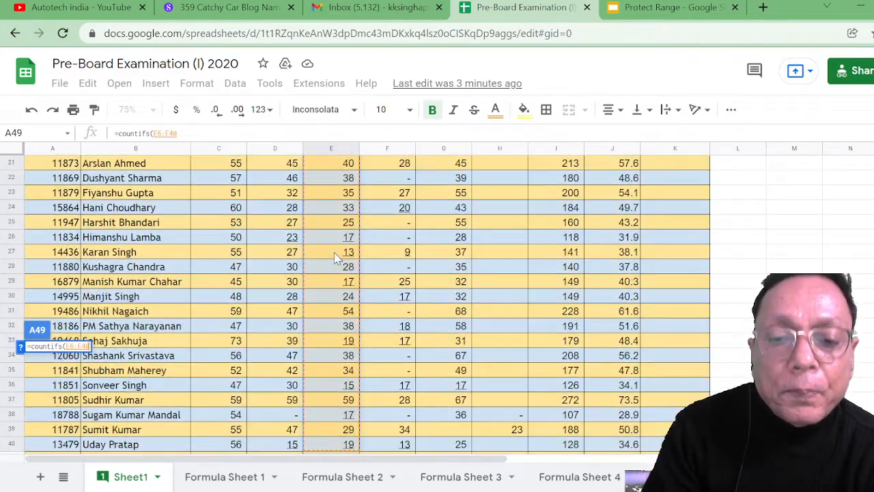
pyautogui.hotkey('shift', 'Down')
pyautogui.hotkey('shift', 'Down')
pyautogui.hotkey('shift', 'Down')
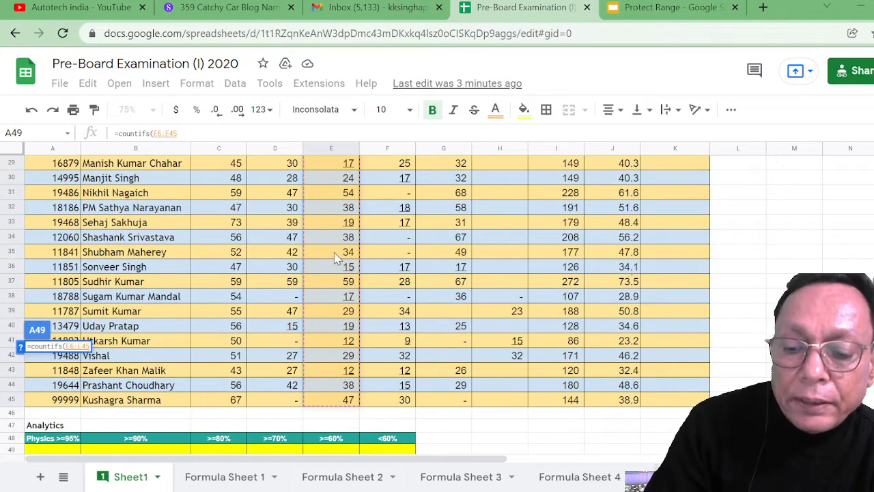
# Add the criterion ">=95" and complete the COUNTIFS formula in A49
pyautogui.write(',')
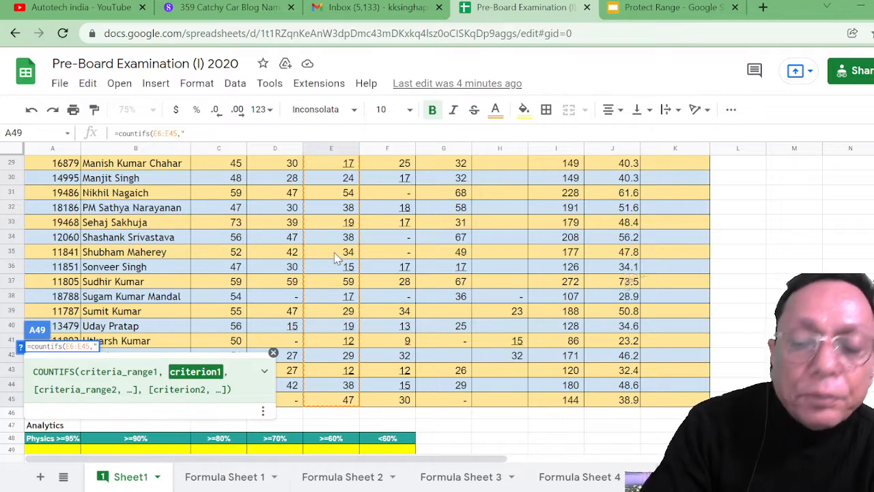
pyautogui.write('">=95')
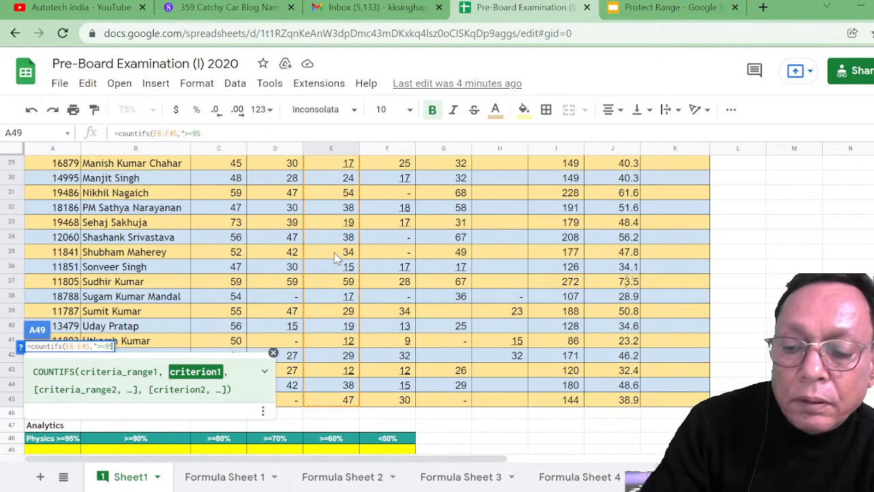
pyautogui.write('"')
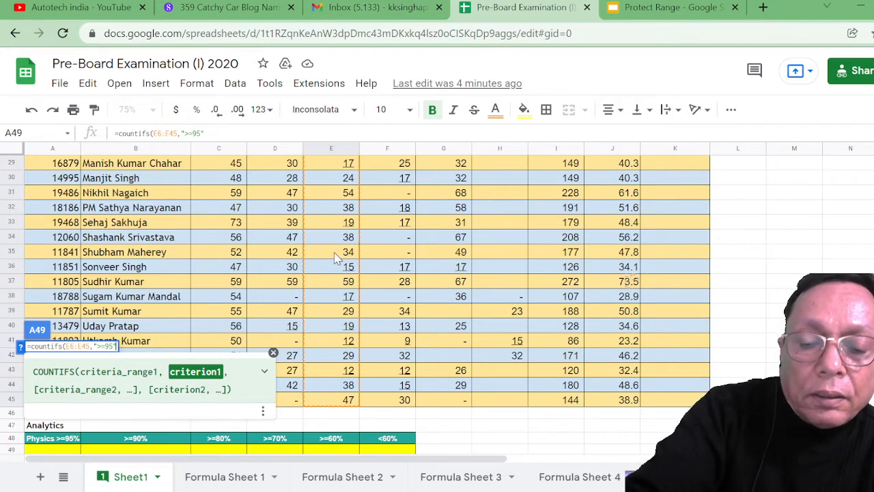
pyautogui.write(')')
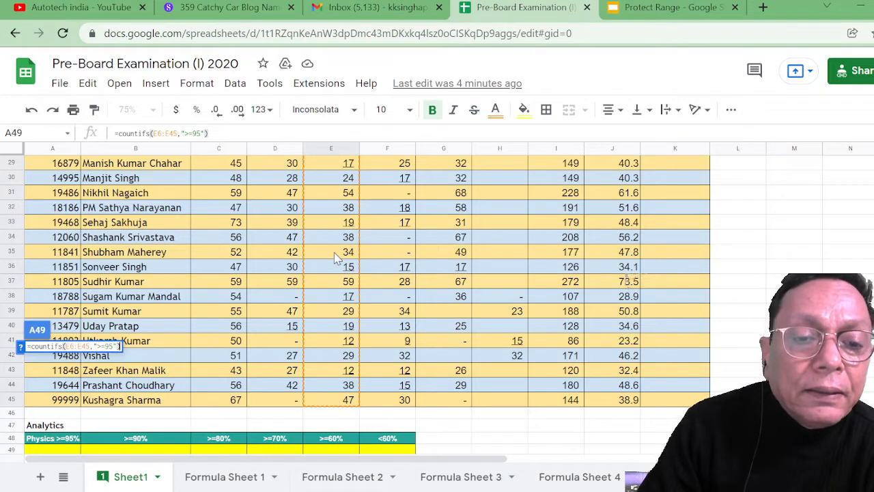
pyautogui.press('Return')
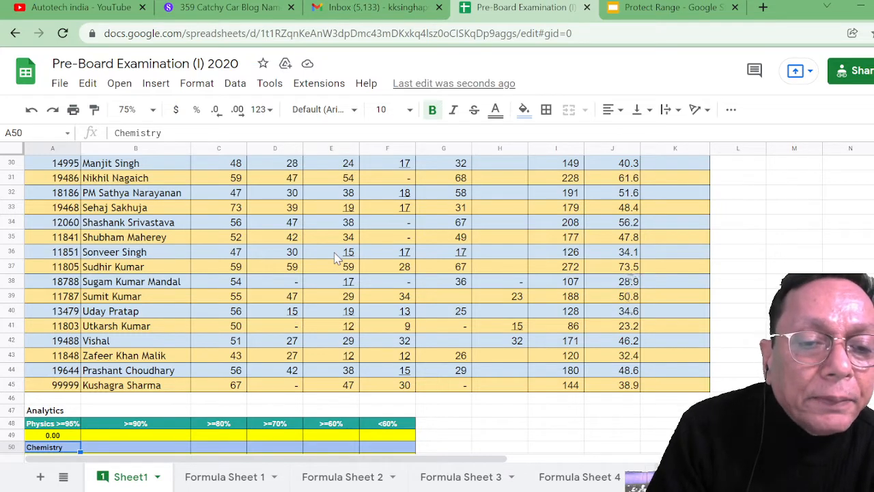
# Start a COUNTIFS formula in cell B49, under the >=90% heading, with e6:e45 as its first criteria range
pyautogui.click(103, 438)
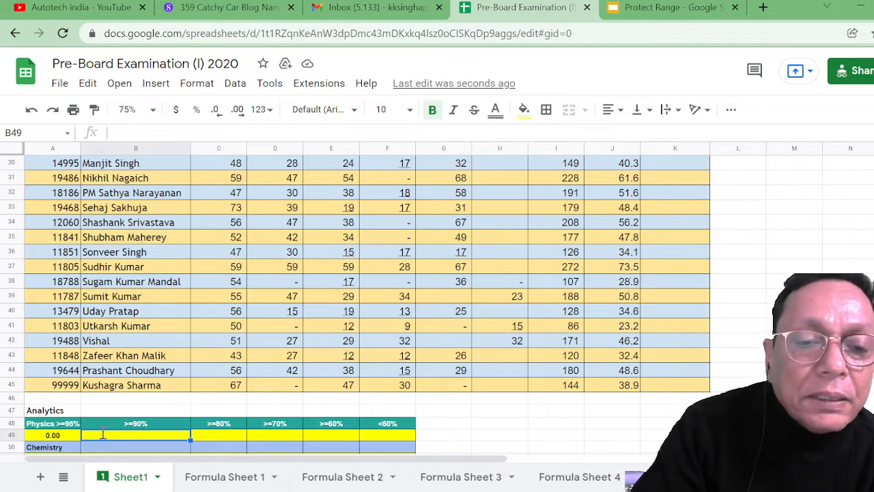
pyautogui.write('=')
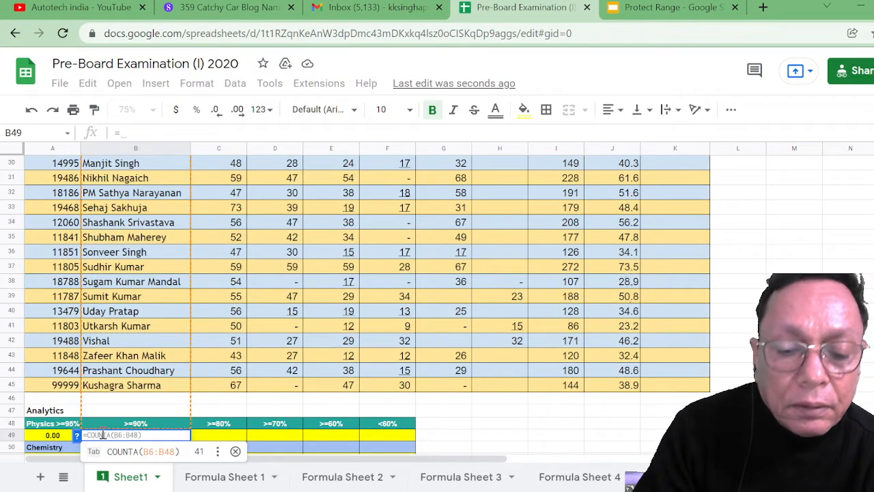
pyautogui.write('count')
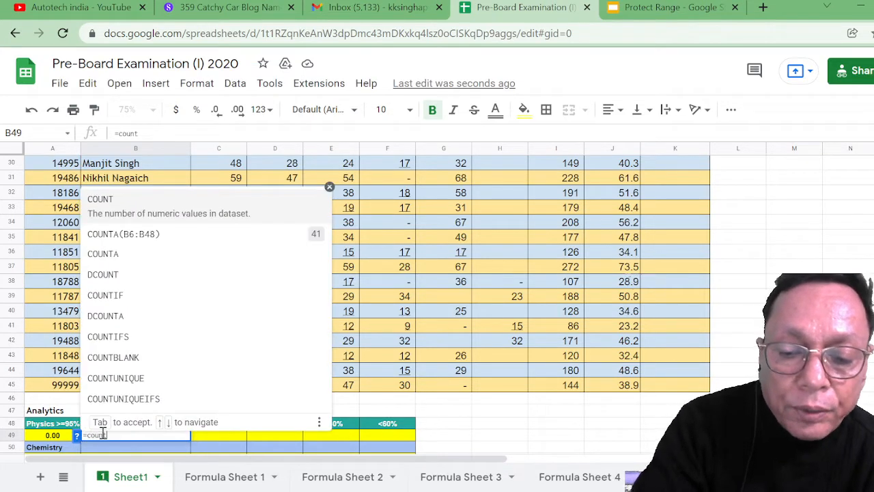
pyautogui.write('ifs(')
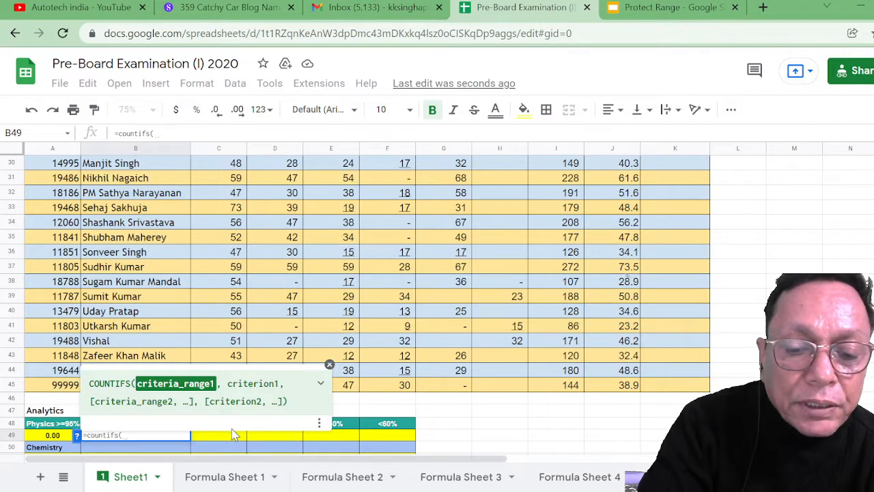
pyautogui.write('e6')
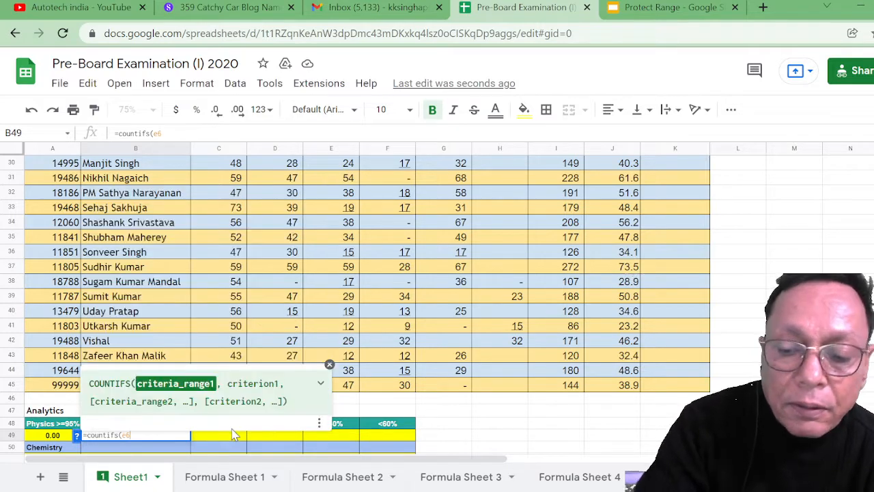
pyautogui.write(':e45')
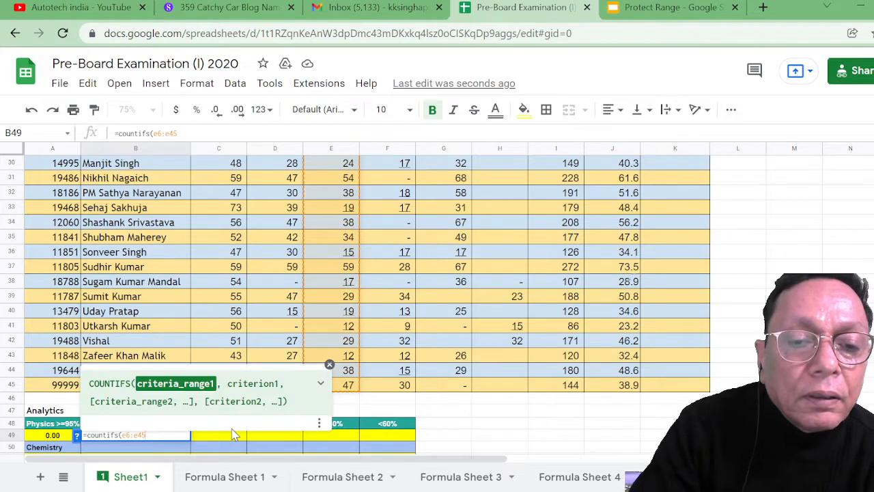
# Add ">=90" as the first criterion of the COUNTIFS formula in B49
pyautogui.write(',')
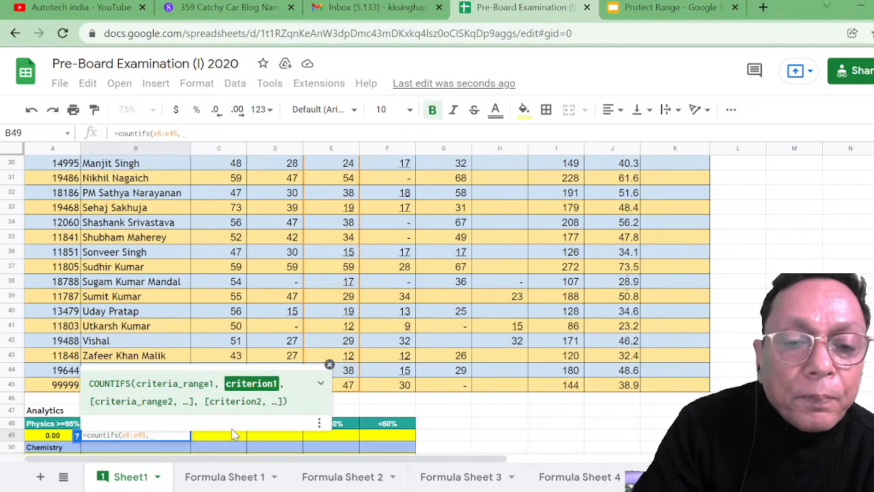
pyautogui.write('"')
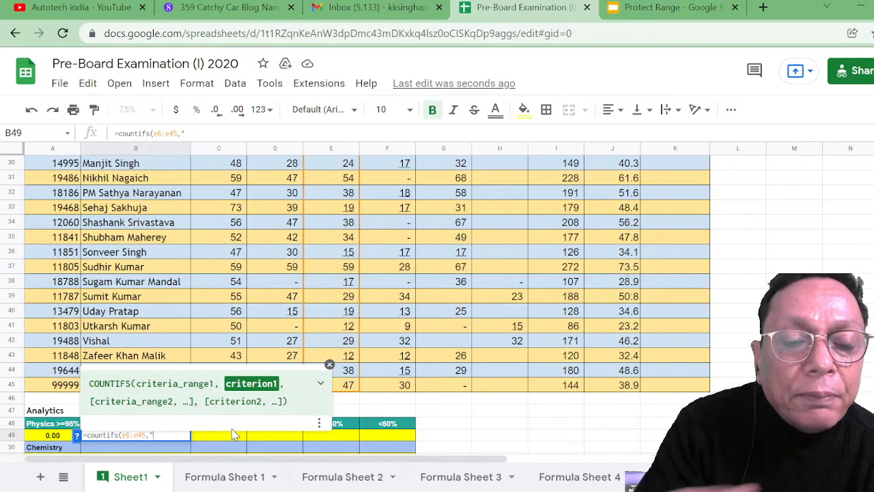
pyautogui.write('>=90')
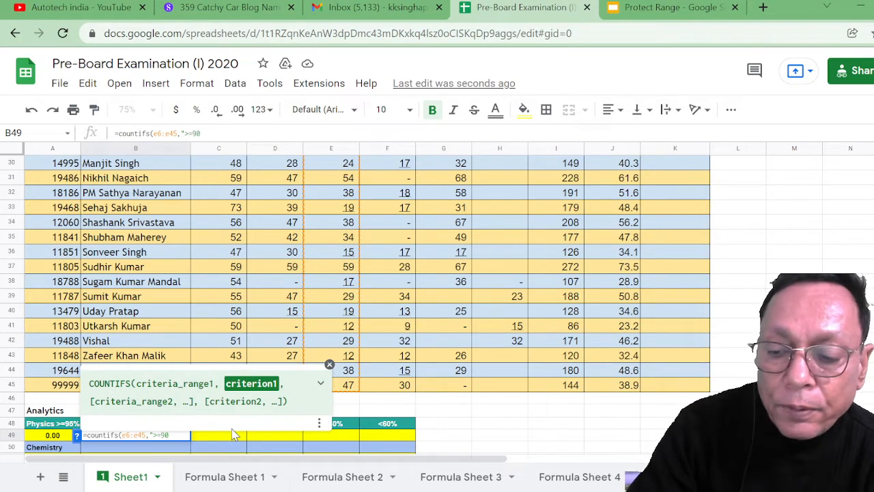
pyautogui.write('"')
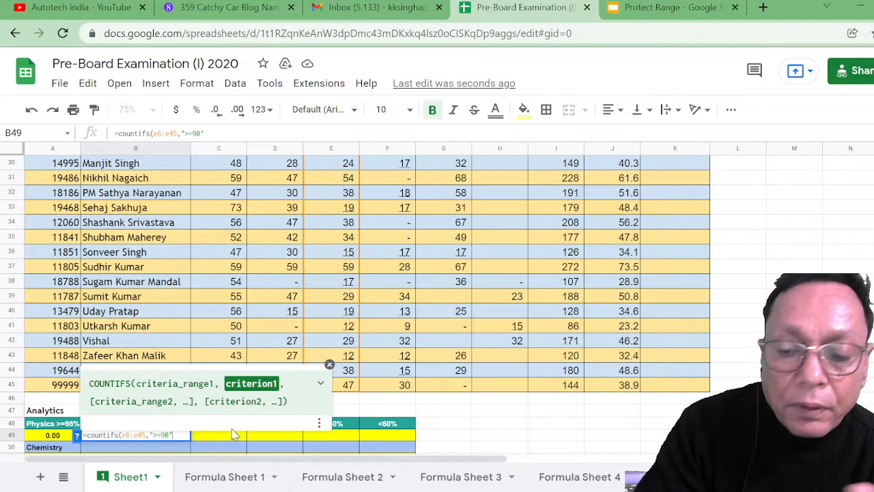
# Add e6:e45 as the second criteria range with the criterion "<95" and complete the COUNTIFS formula in B49
pyautogui.write(',')
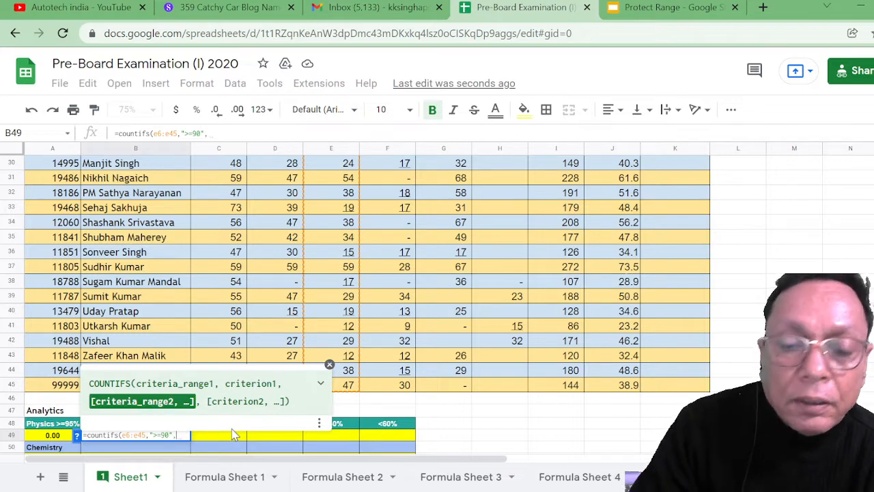
pyautogui.write('e6')
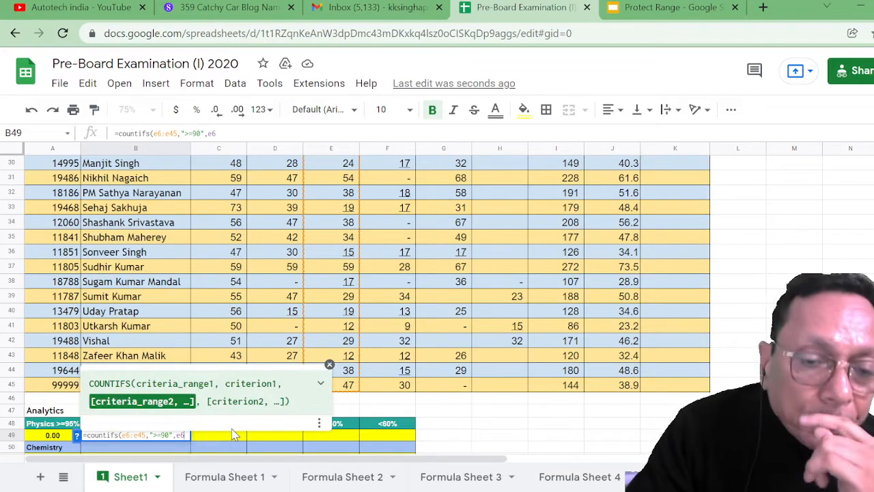
pyautogui.write(':')
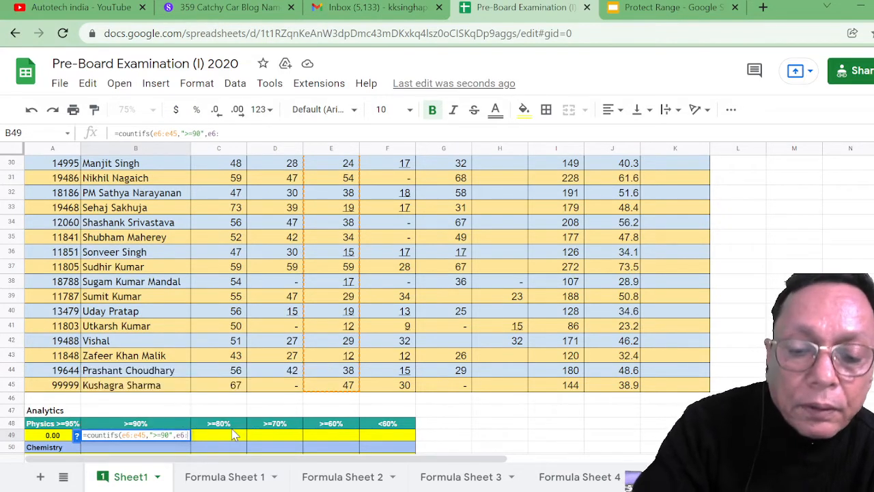
pyautogui.write('e45')
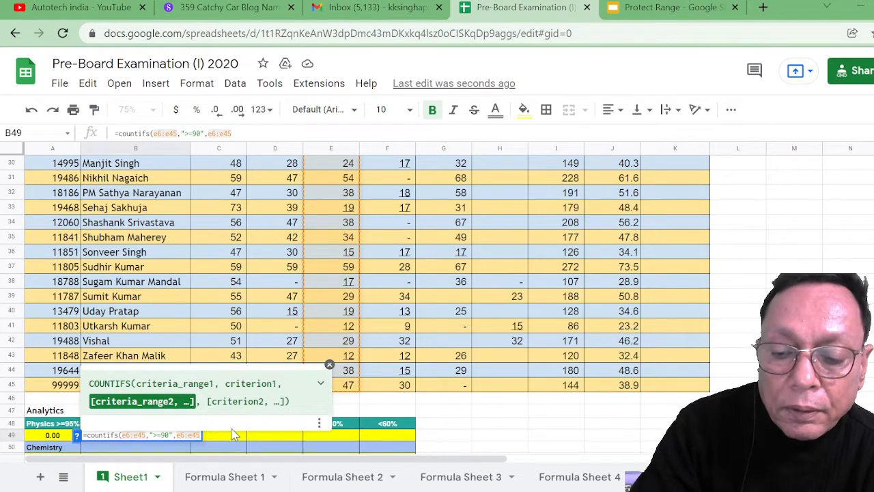
pyautogui.write(',"')
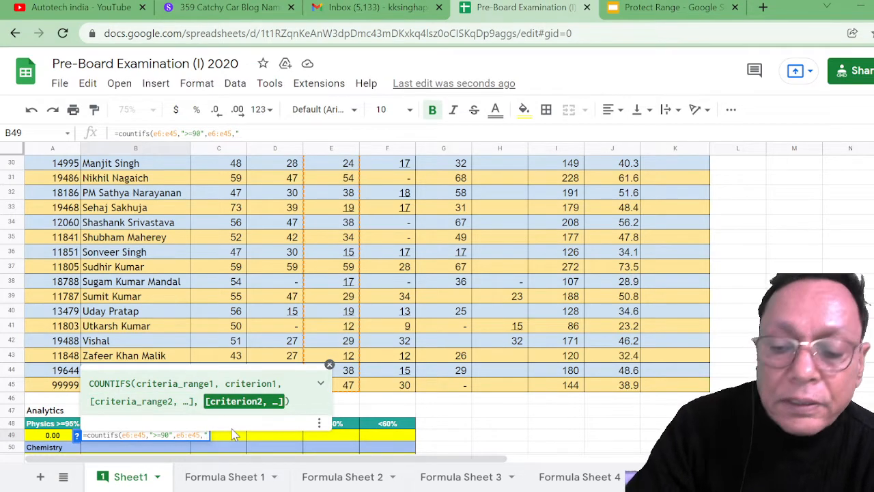
pyautogui.write('<')
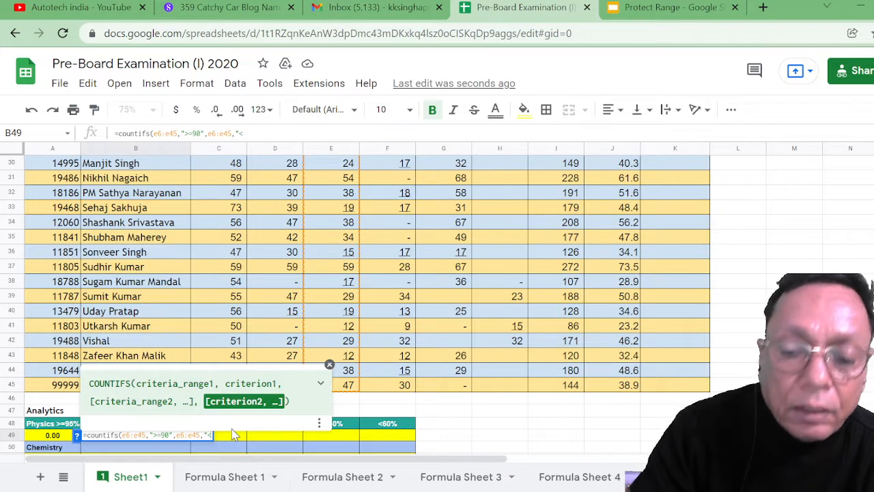
pyautogui.write('95')
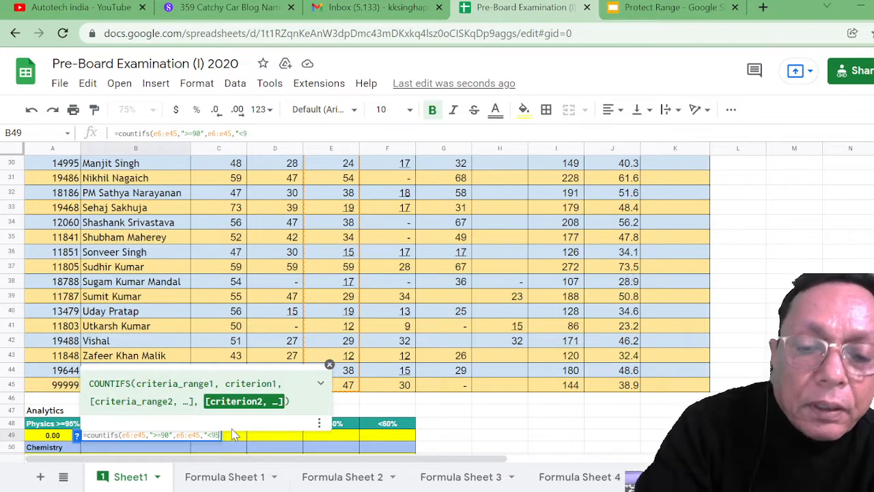
pyautogui.write('")')
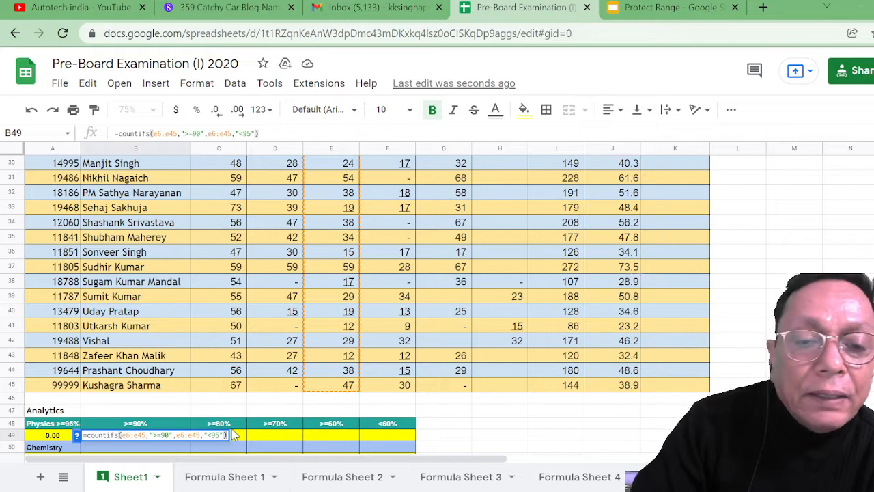
pyautogui.press('Return')
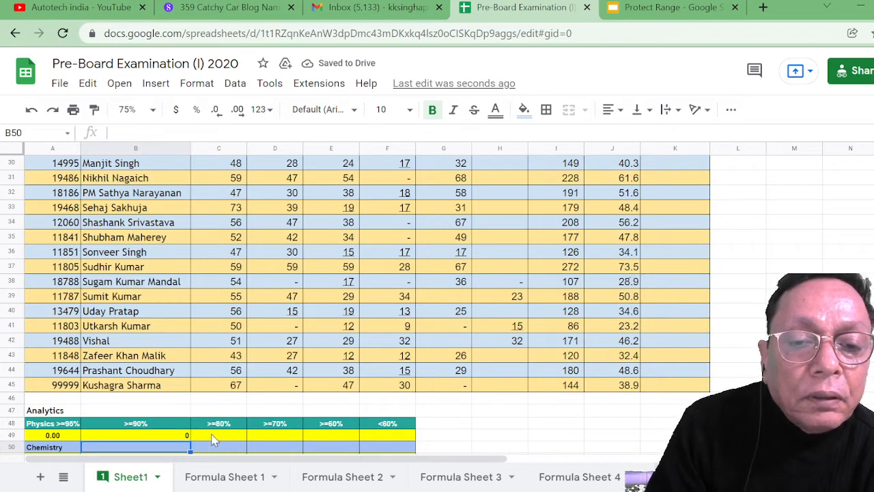
# Copy the COUNTIFS formula from B49 into C49, under the Physics >=80% heading
pyautogui.click(213, 436)
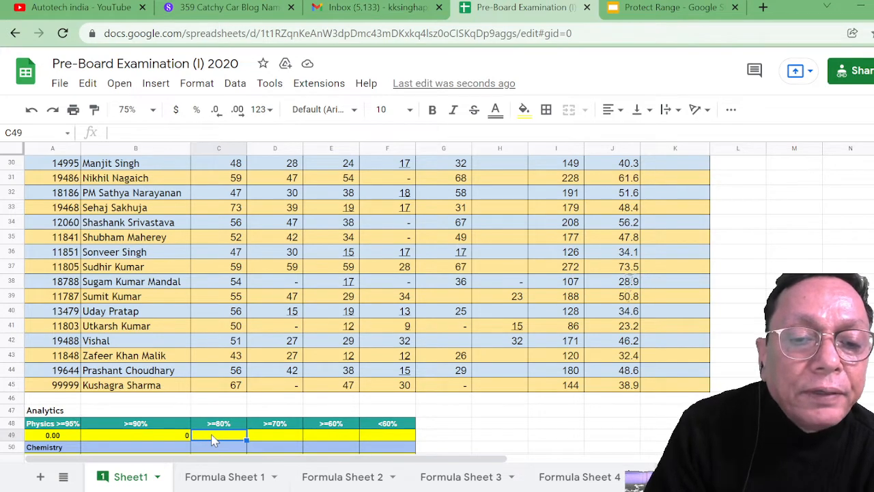
pyautogui.click(166, 440)
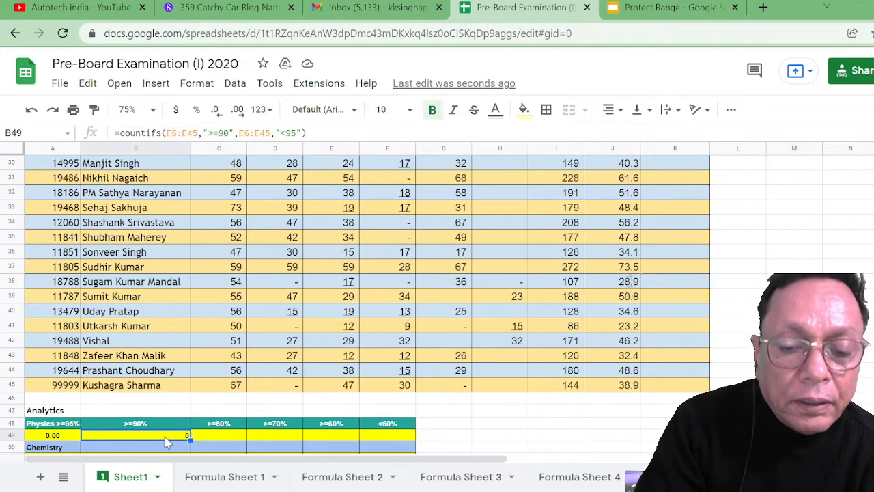
pyautogui.hotkey('ctrl', 'c')
pyautogui.click(225, 442)
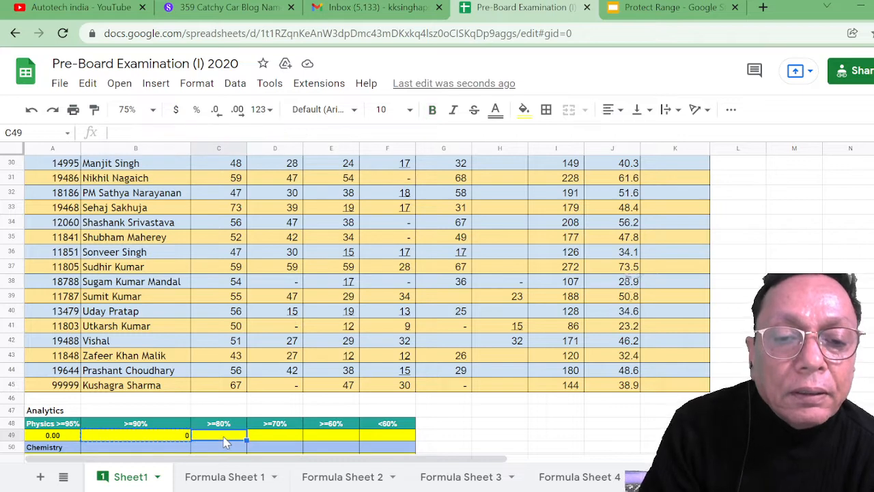
pyautogui.hotkey('ctrl', 'v')
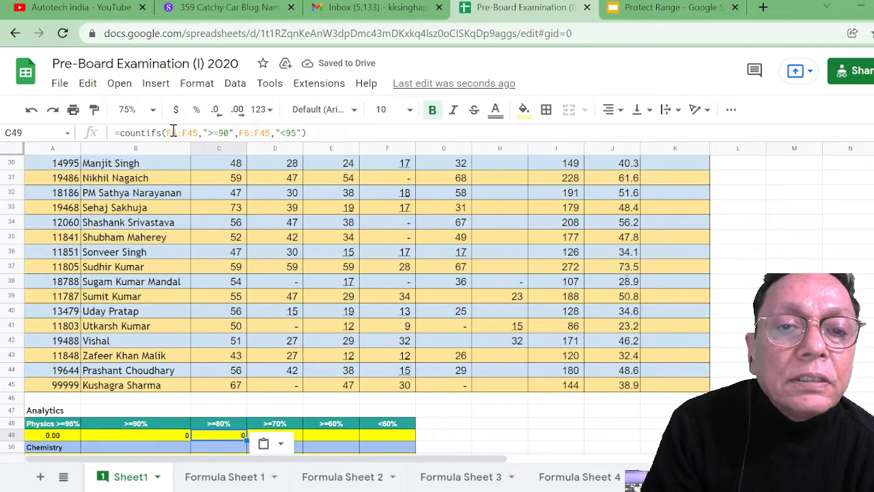
# Change both criteria ranges in the C49 formula to e6:e45 so they refer to the Physics marks
pyautogui.click(169, 133)
pyautogui.press('Delete')
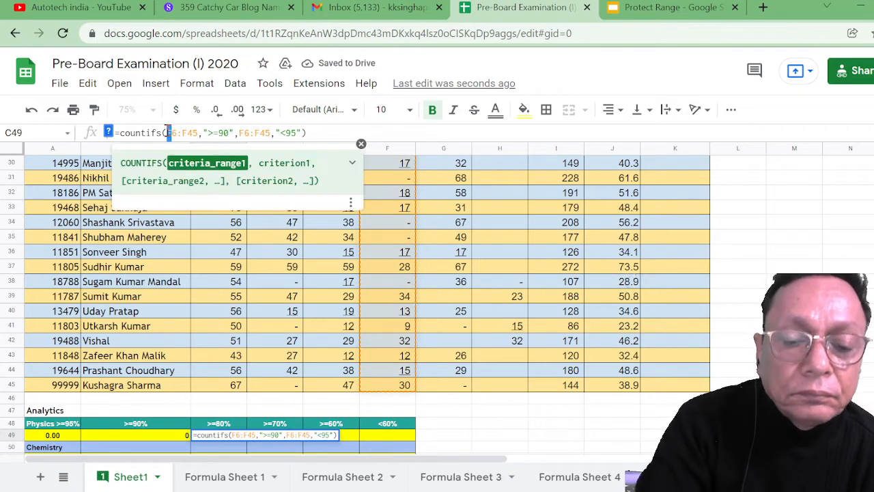
pyautogui.write('e')
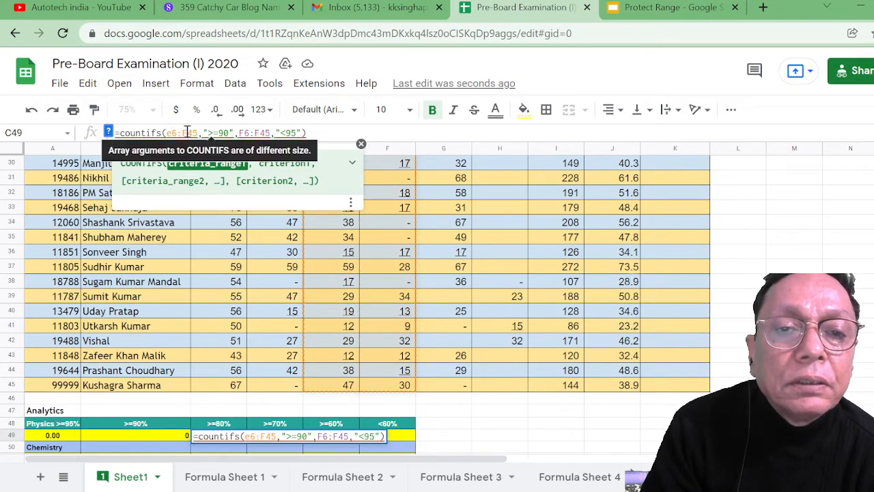
pyautogui.click(187, 132)
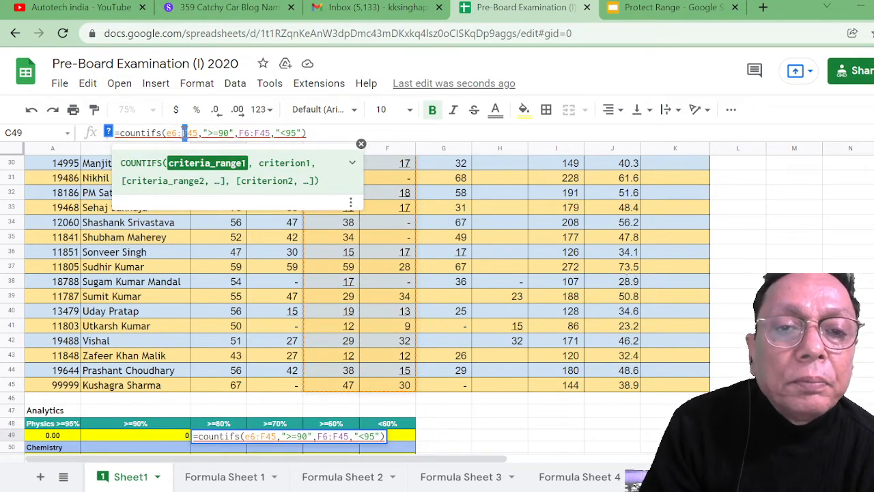
pyautogui.press('BackSpace')
pyautogui.write('e')
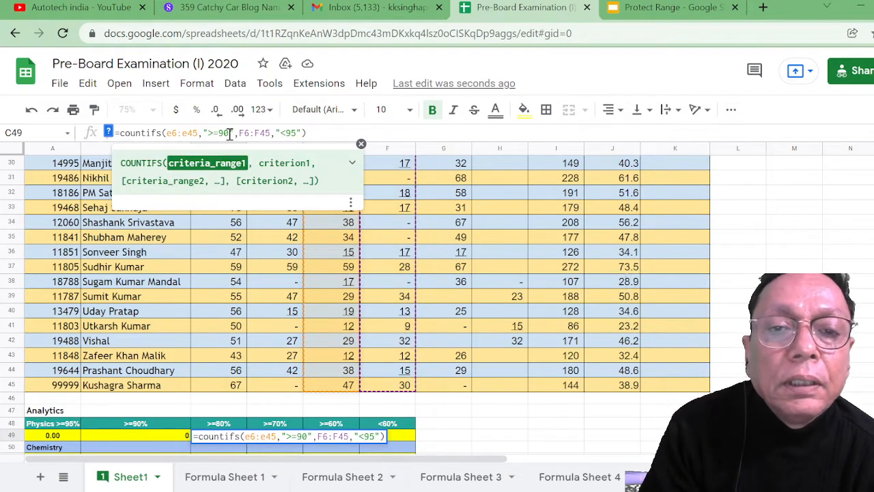
pyautogui.moveTo(240, 132); pyautogui.dragTo(243, 133)
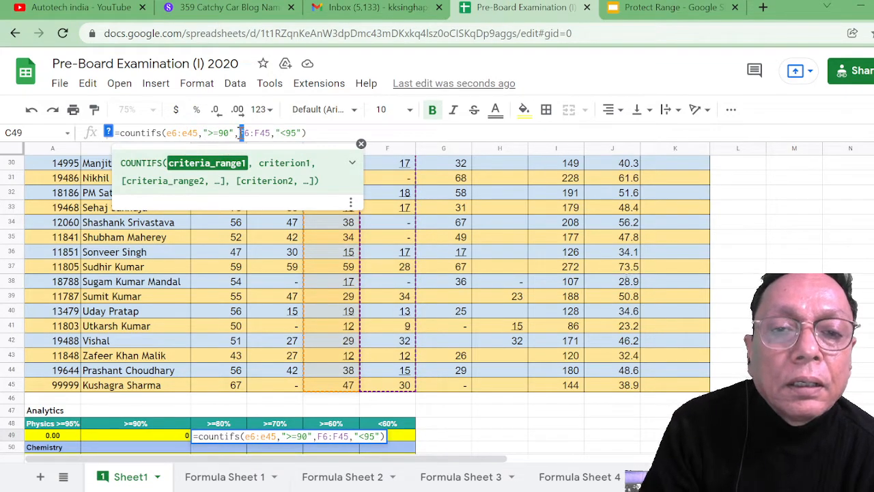
pyautogui.write('e')
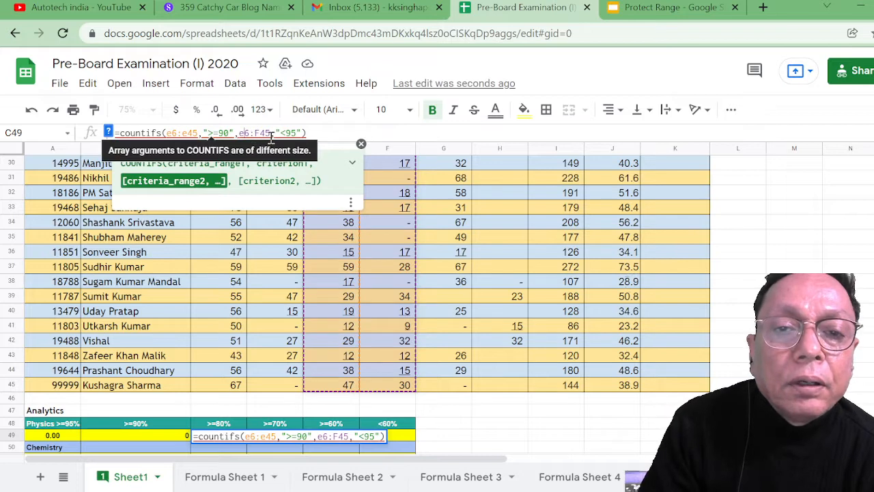
pyautogui.moveTo(262, 132); pyautogui.dragTo(257, 133)
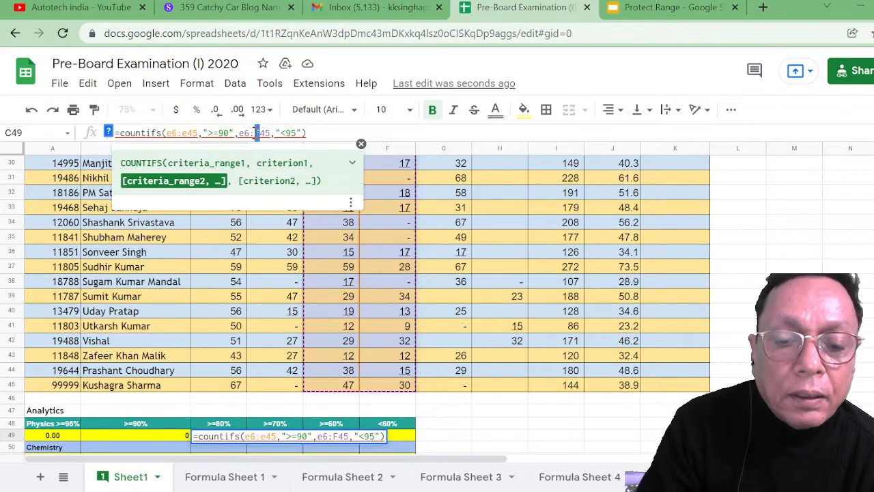
pyautogui.write('e')
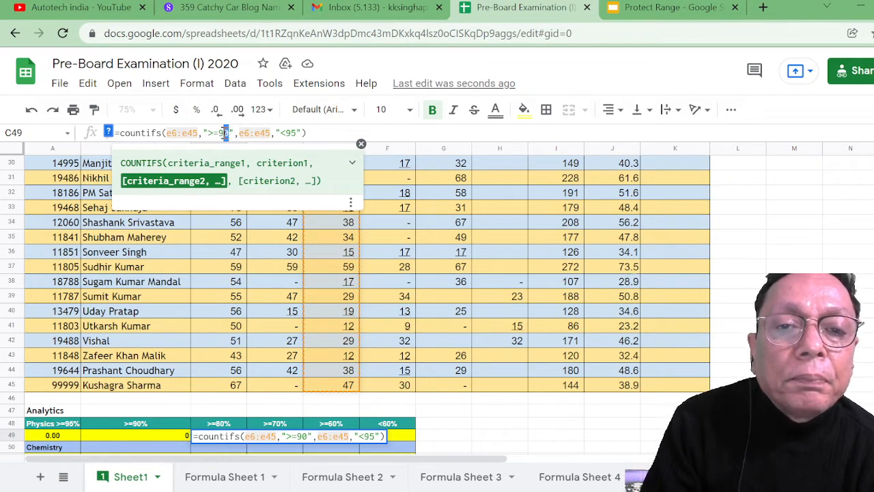
# Set the criteria in the C49 formula to ">=80" and "<90" and confirm the formula
pyautogui.moveTo(228, 132); pyautogui.dragTo(218, 133)
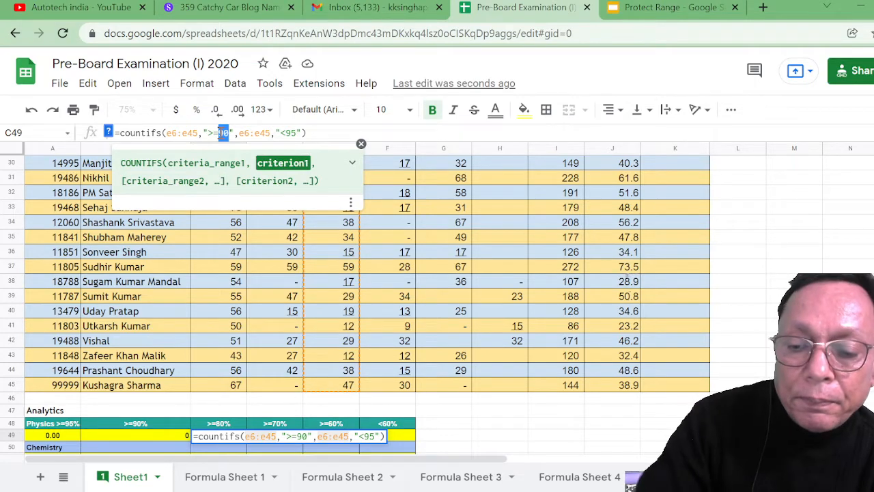
pyautogui.write('80')
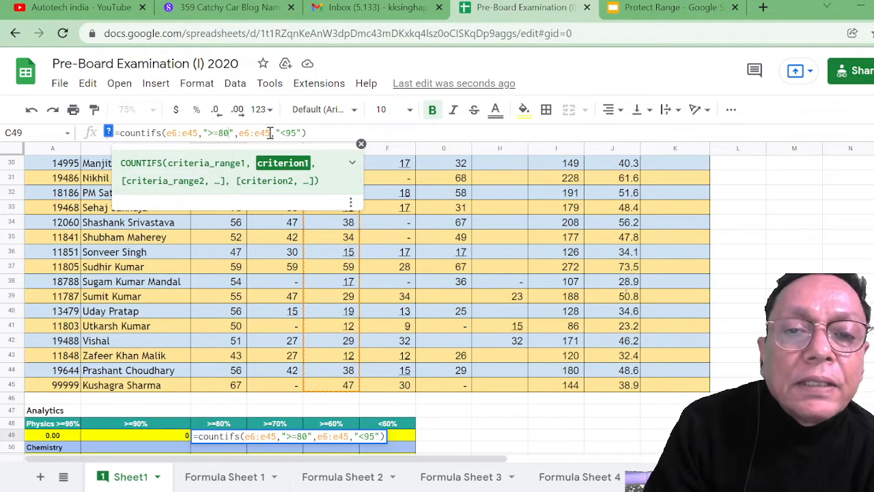
pyautogui.click(297, 134)
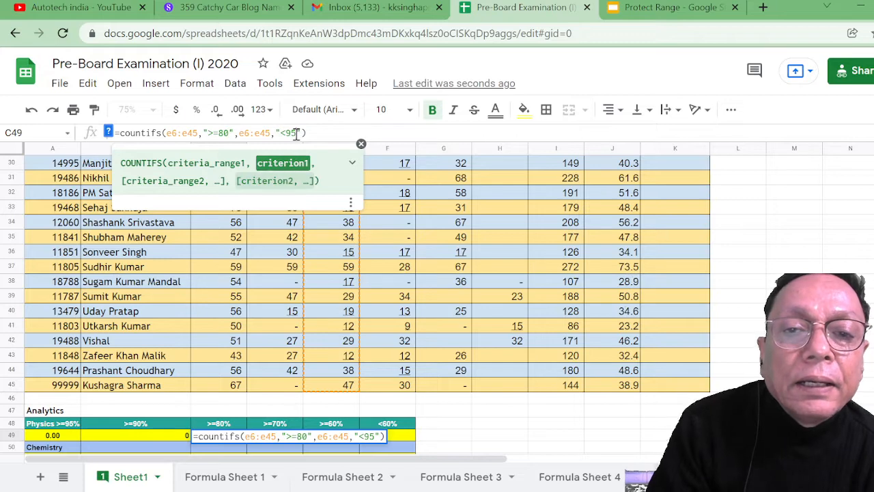
pyautogui.press('BackSpace')
pyautogui.press('BackSpace')
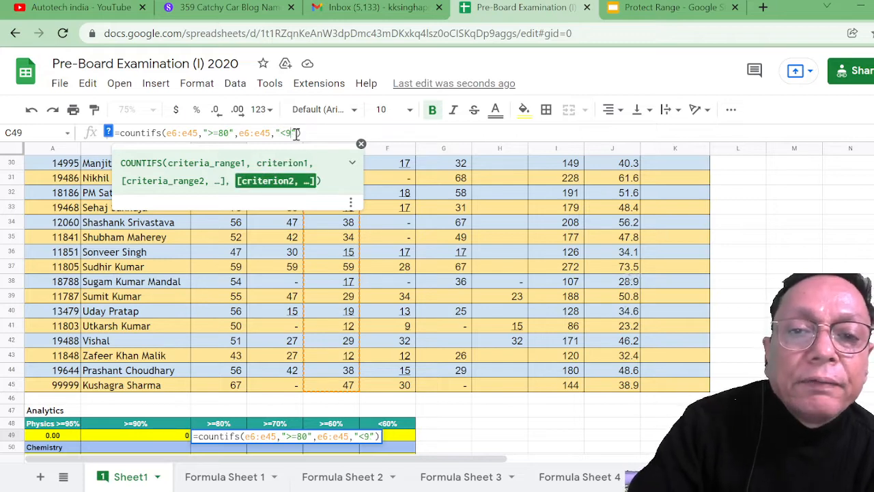
pyautogui.write('9')
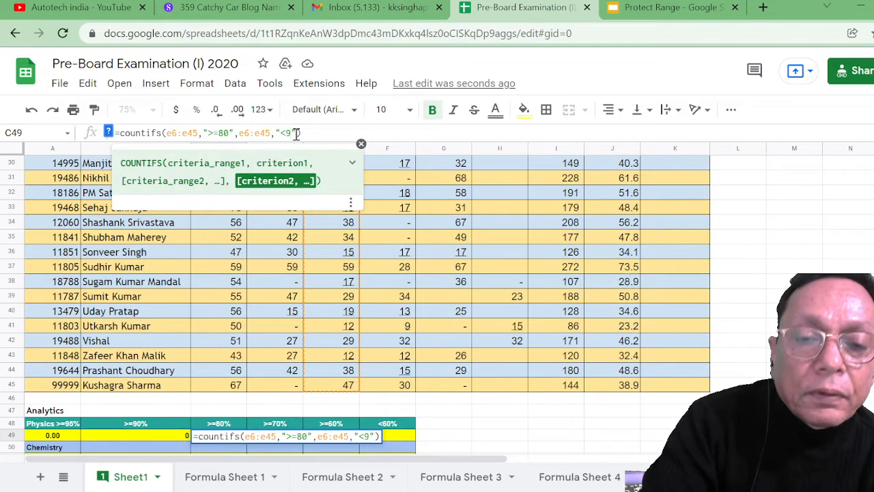
pyautogui.write('0')
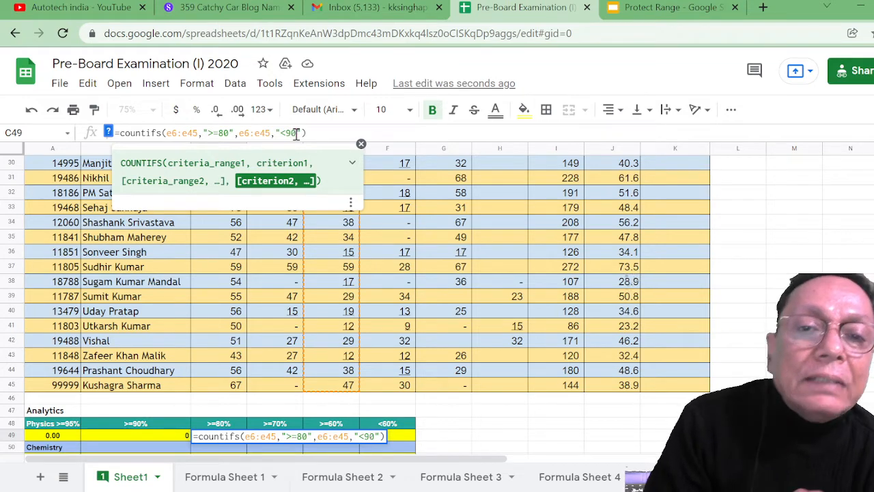
pyautogui.press('Return')
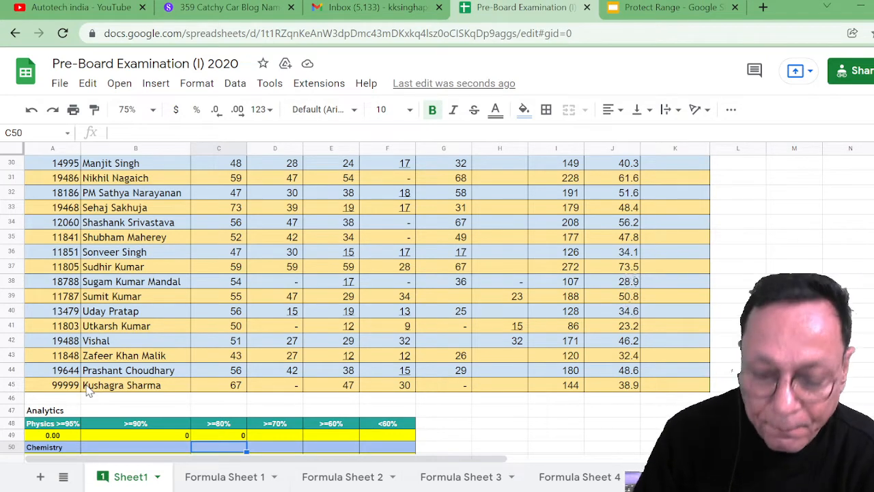
# Change the criterion in the A49 formula, under Physics >=95%, to ">=66.5" and confirm the formula
pyautogui.click(53, 435)
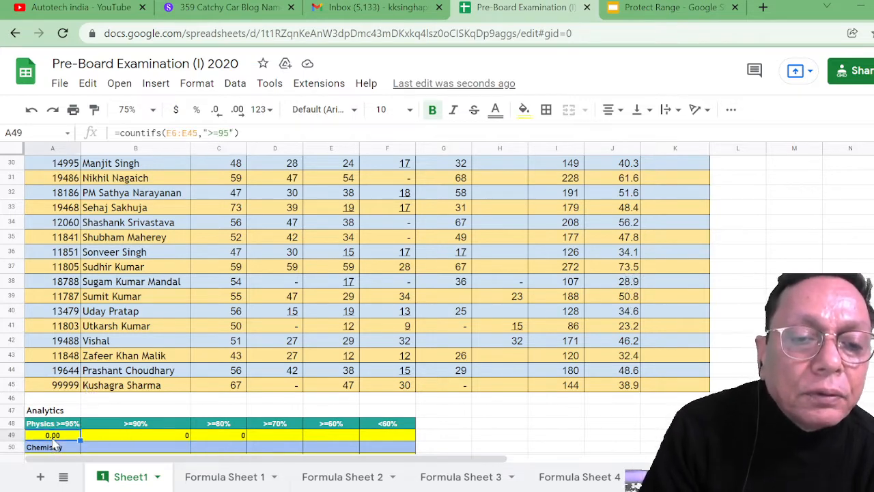
pyautogui.click(228, 133)
pyautogui.moveTo(230, 133); pyautogui.dragTo(218, 134)
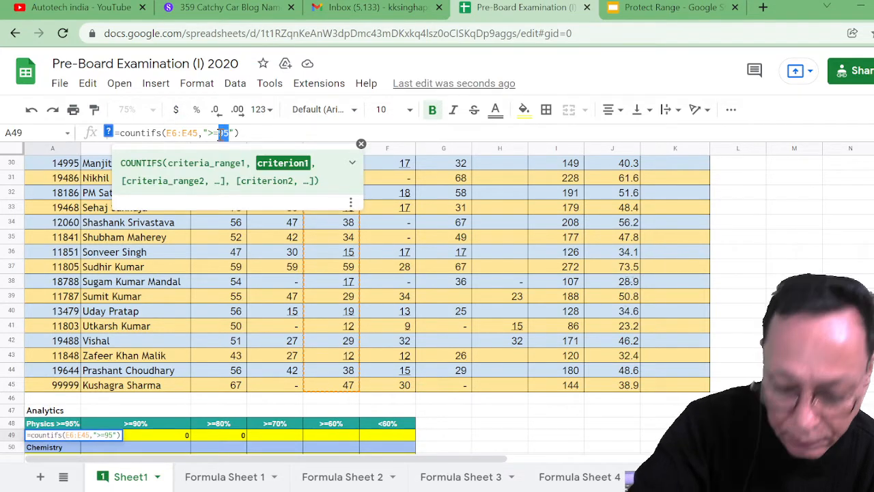
pyautogui.write('66')
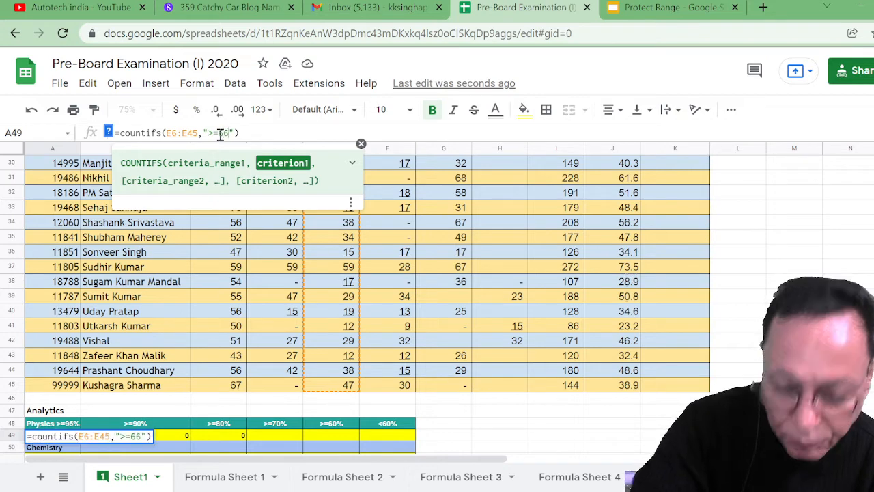
pyautogui.write('.5')
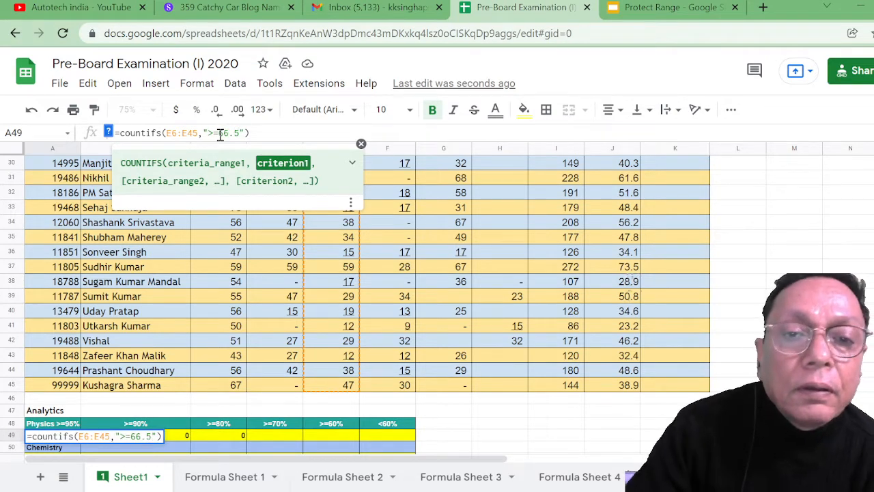
pyautogui.press('Return')
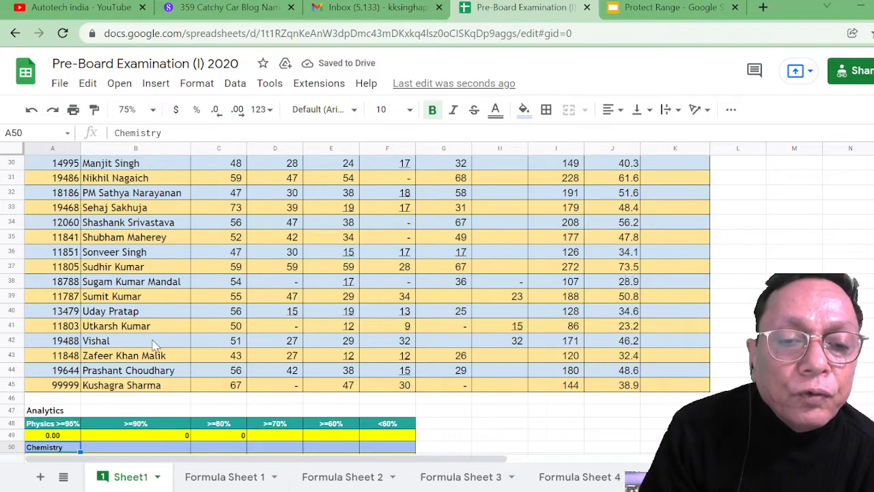
# Set the second criterion in the B49 formula, under the Physics >=90% heading, to "<66.5"
pyautogui.click(146, 435)
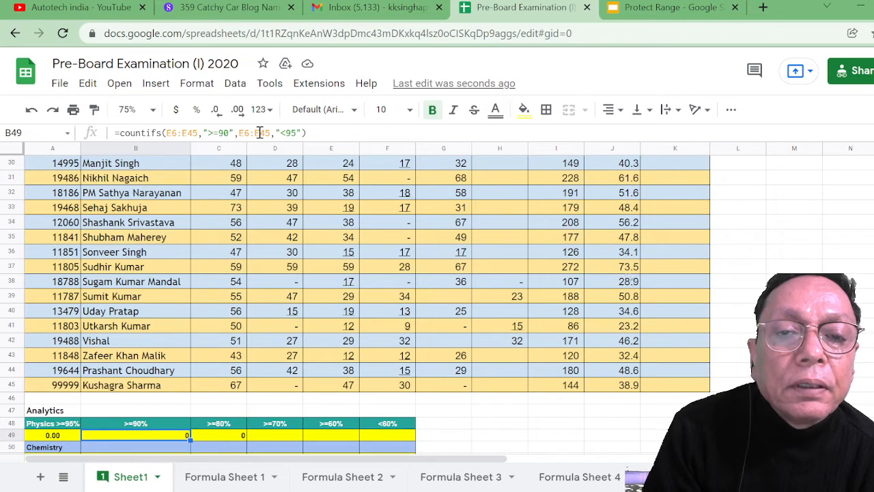
pyautogui.click(293, 132)
pyautogui.press('BackSpace')
pyautogui.press('BackSpace')
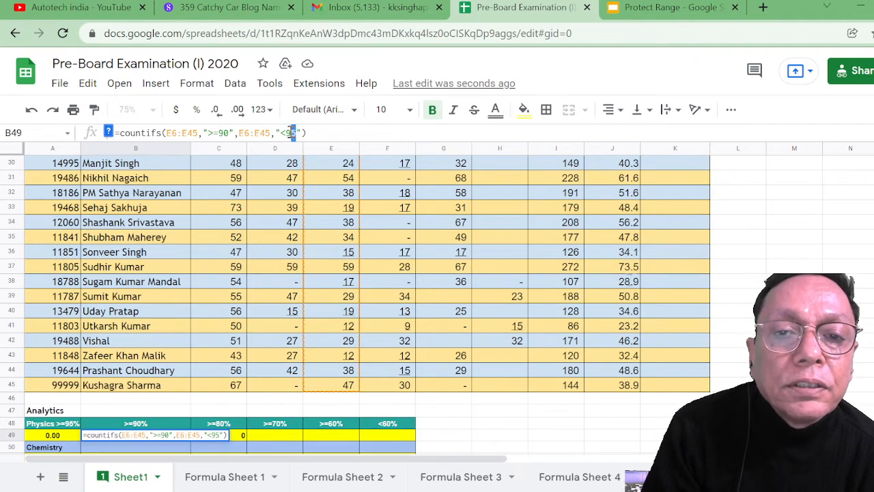
pyautogui.write('5,"<')
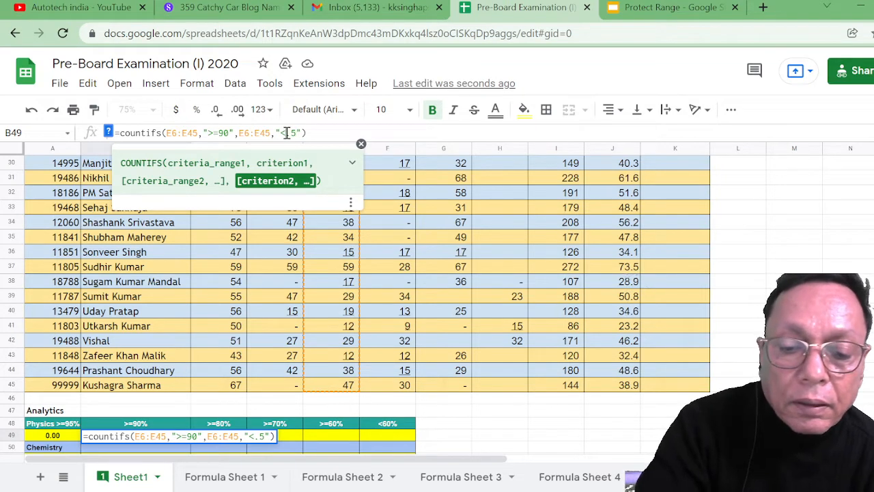
pyautogui.write('66')
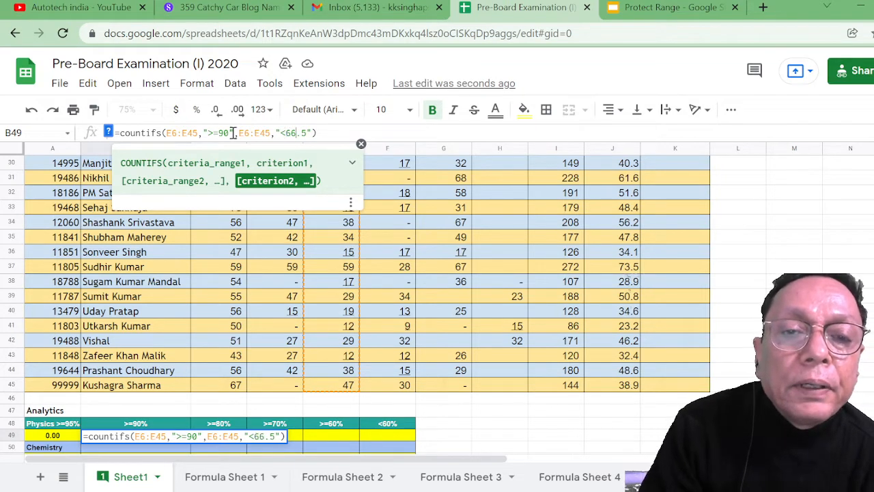
# Set the first criterion in the B49 formula to ">=63", confirm the formula and reselect the cell
pyautogui.click(225, 132)
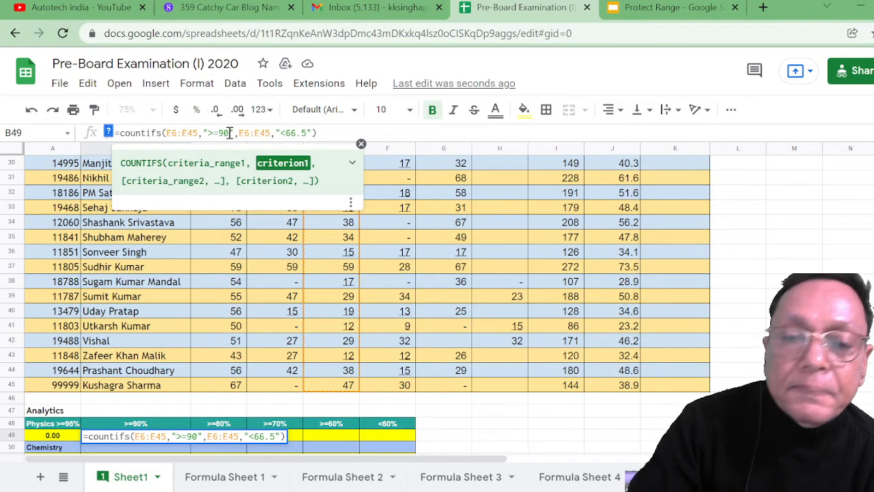
pyautogui.press('BackSpace')
pyautogui.press('BackSpace')
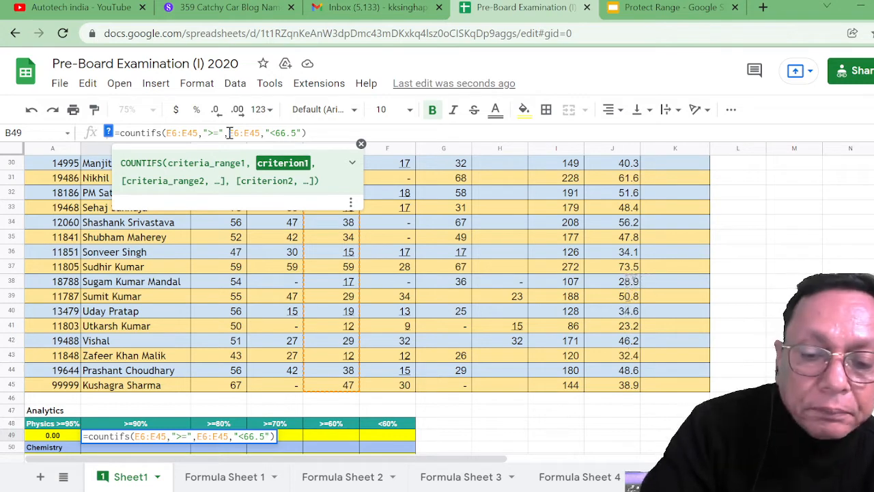
pyautogui.write('63')
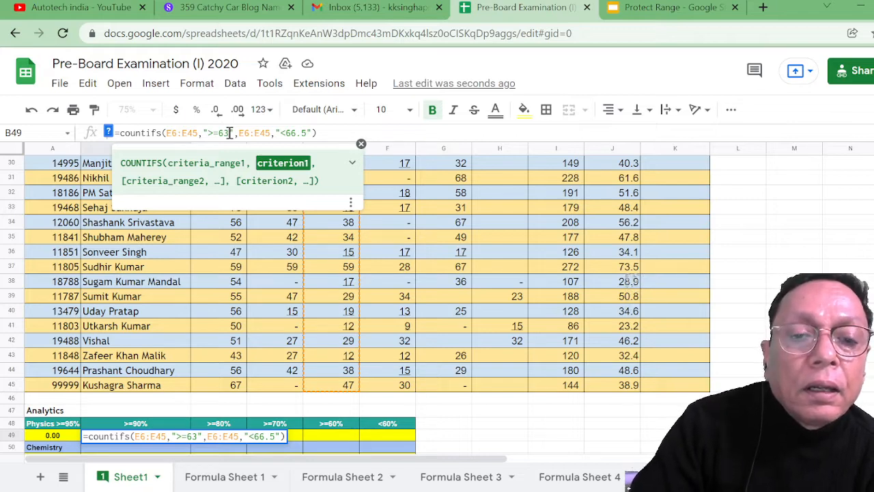
pyautogui.press('Return')
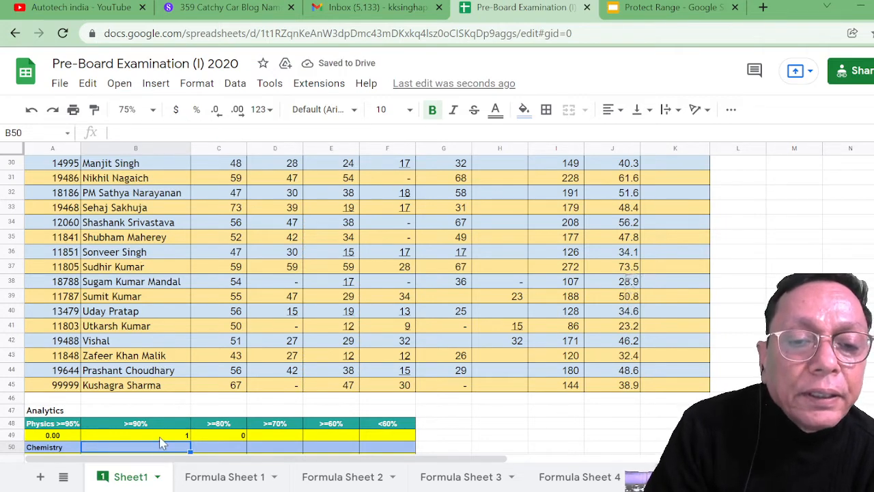
pyautogui.click(163, 440)
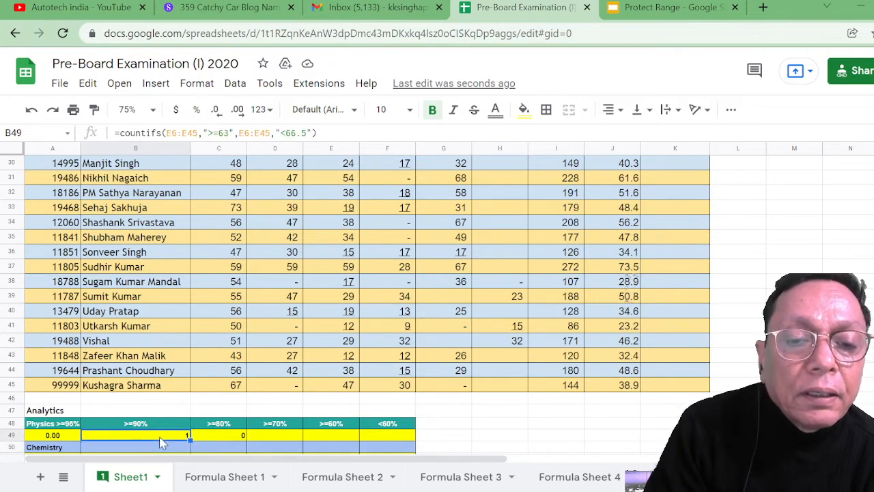
# Change the criteria in the C49 formula, under >=80%, to ">=56" and "<63" and confirm the formula
pyautogui.click(210, 437)
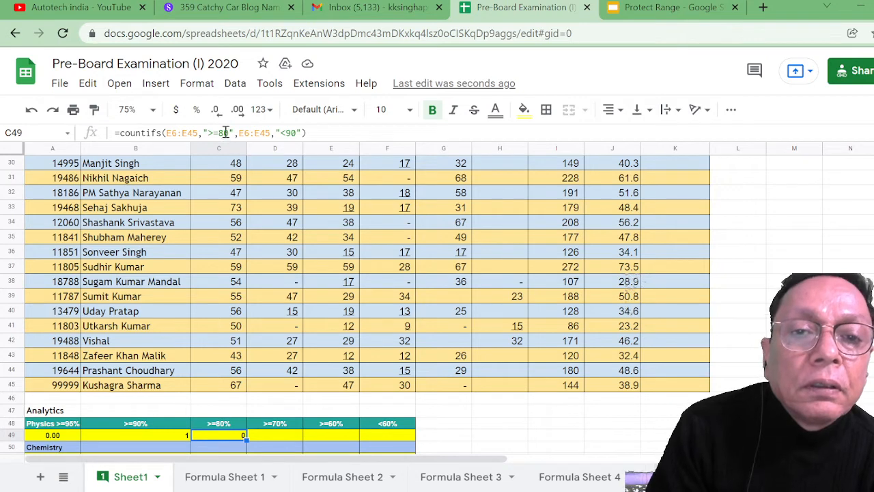
pyautogui.moveTo(230, 133); pyautogui.dragTo(220, 133)
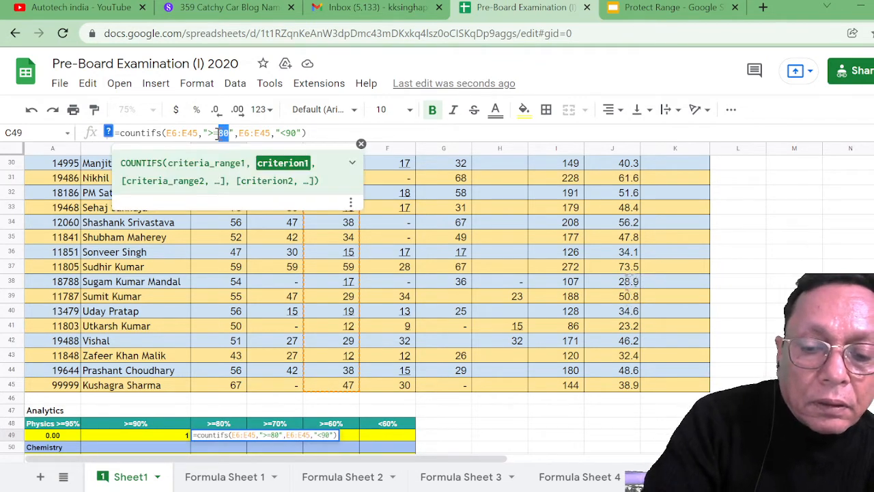
pyautogui.write('56')
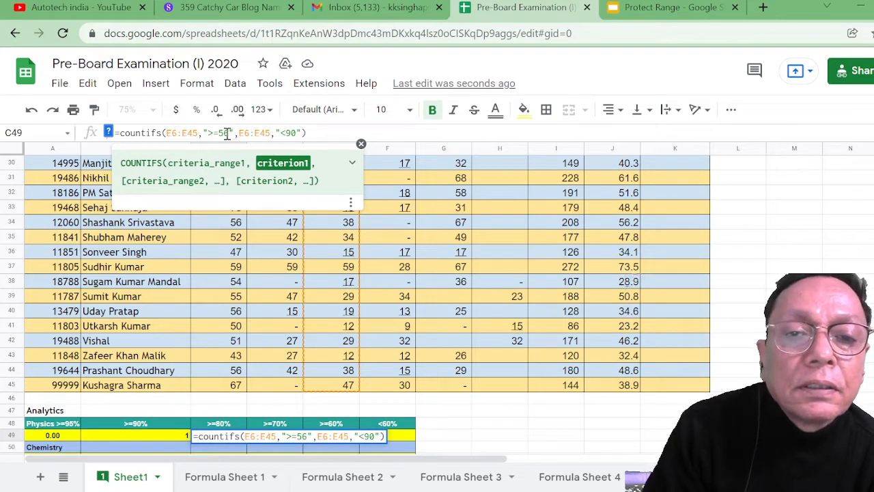
pyautogui.click(297, 132)
pyautogui.press('BackSpace')
pyautogui.press('BackSpace')
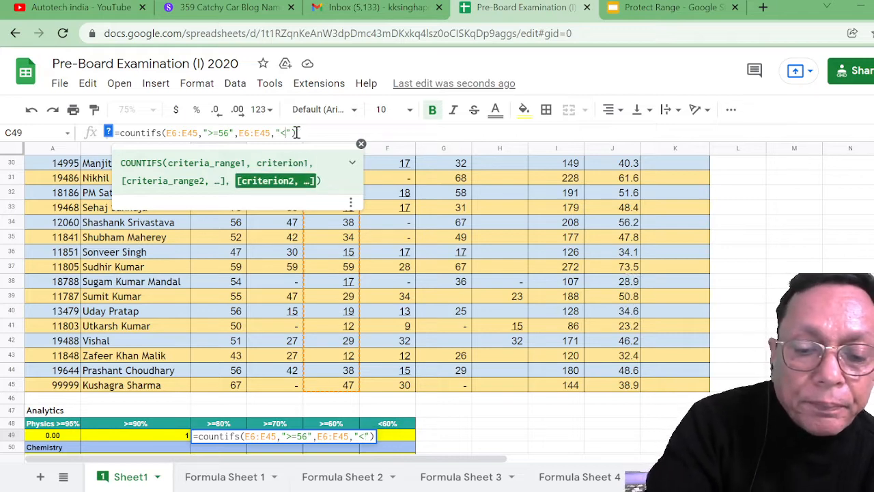
pyautogui.write('63')
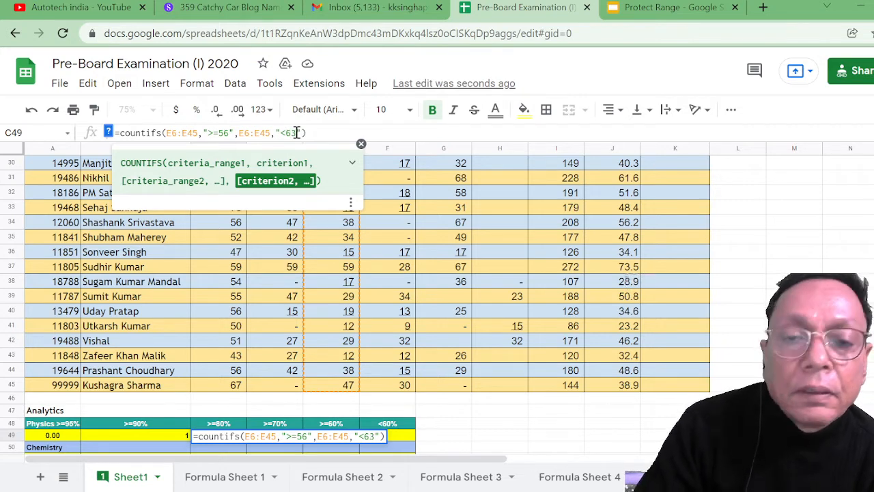
pyautogui.press('Return')
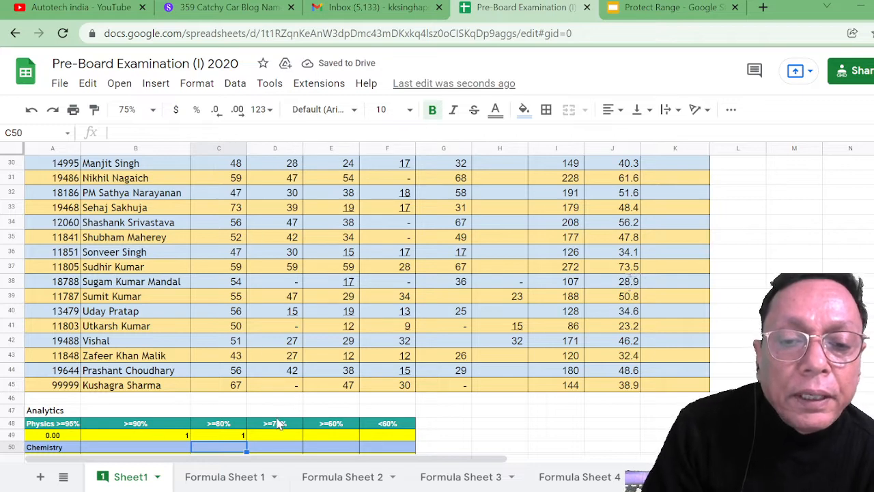
# Copy the COUNTIFS formula from C49 into D49, under the Physics >=70% heading
pyautogui.click(285, 436)
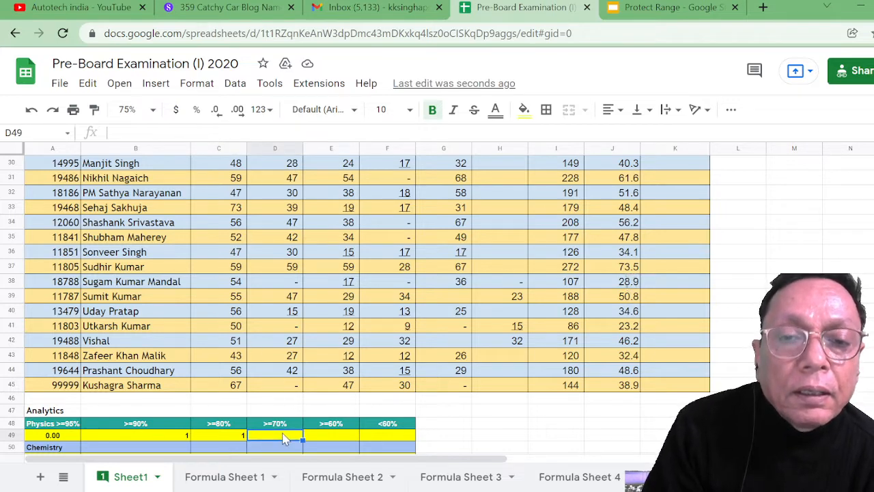
pyautogui.click(228, 436)
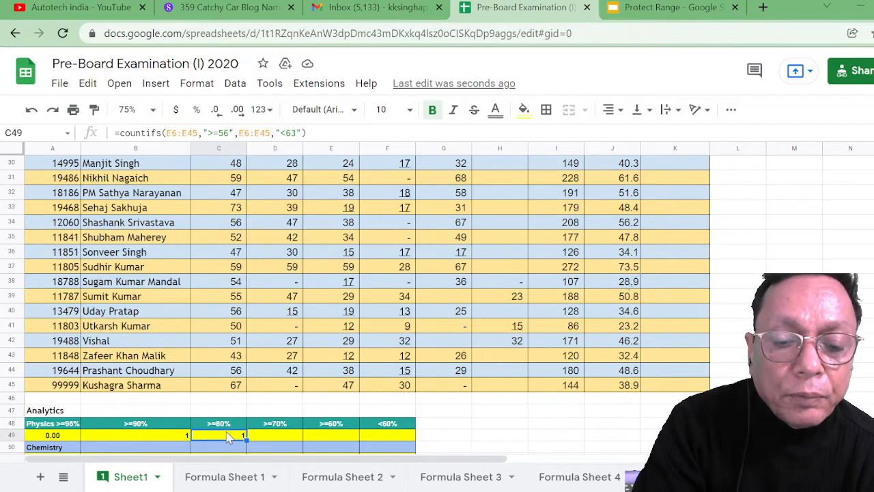
pyautogui.hotkey('ctrl', 'c')
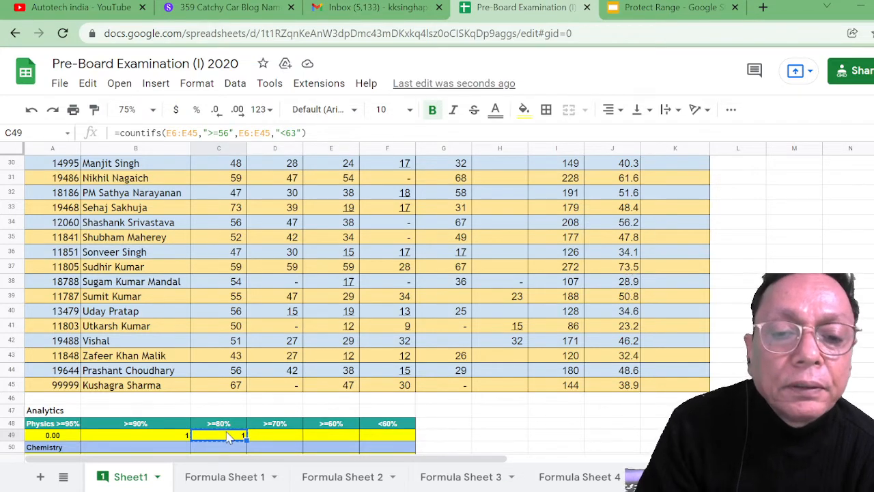
pyautogui.click(272, 440)
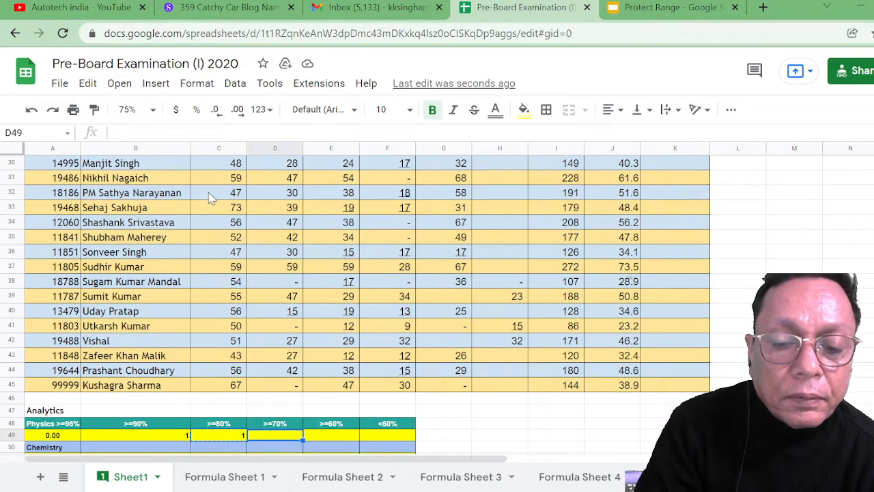
pyautogui.hotkey('ctrl', 'v')
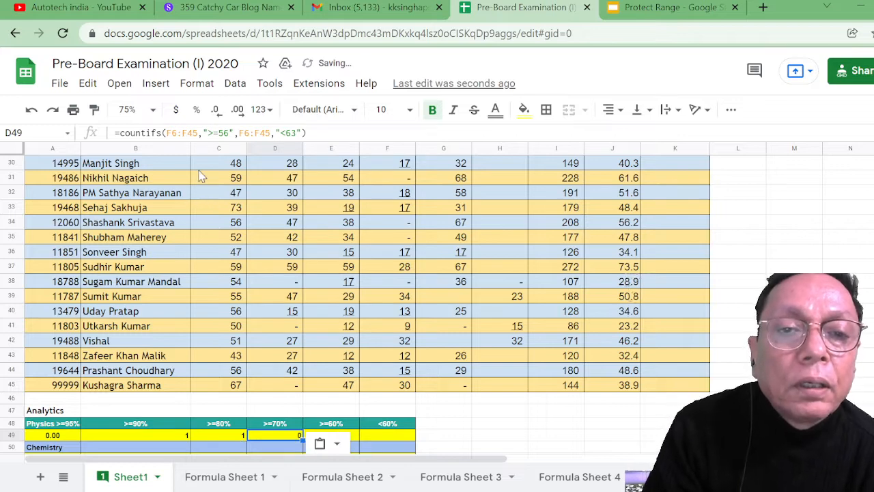
# Change both criteria ranges in the D49 formula to e6:e45 so they refer to the Physics marks
pyautogui.click(172, 134)
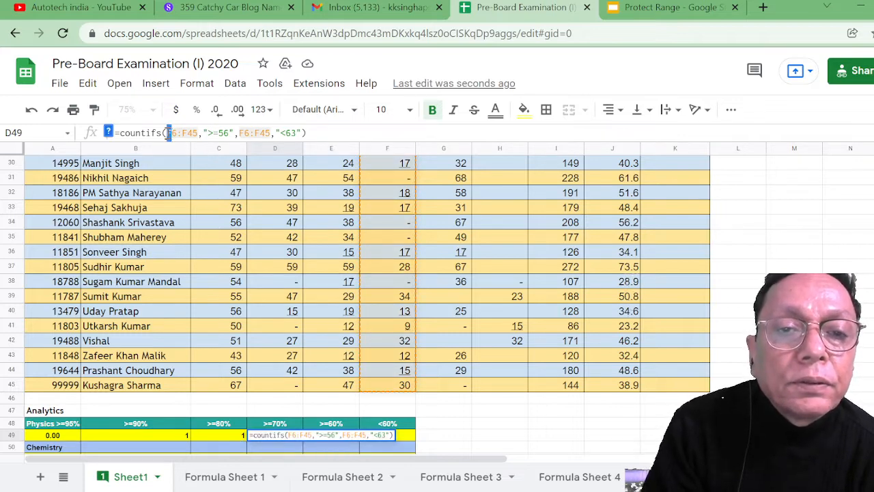
pyautogui.press('BackSpace')
pyautogui.write('e')
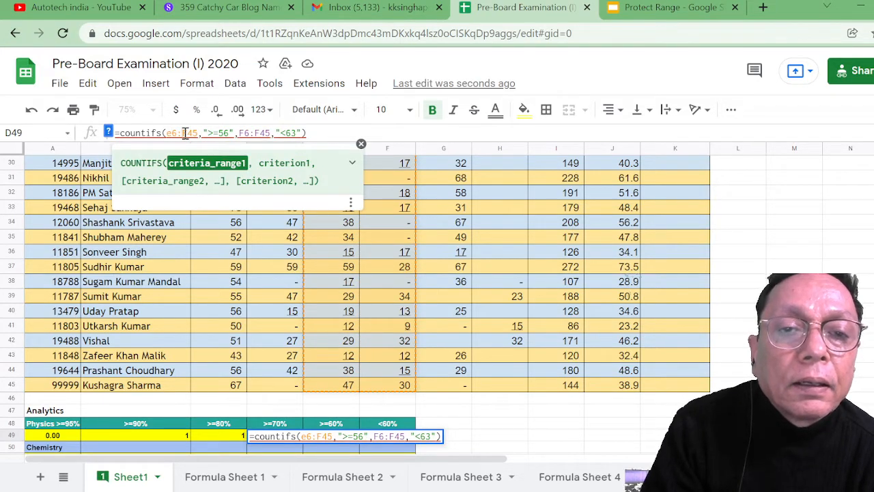
pyautogui.moveTo(183, 134); pyautogui.dragTo(189, 135)
pyautogui.write('e')
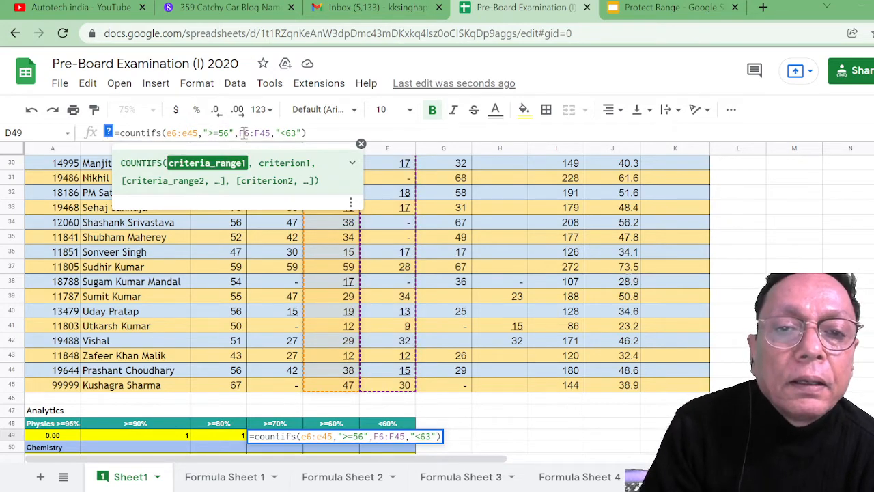
pyautogui.moveTo(244, 134); pyautogui.dragTo(237, 133)
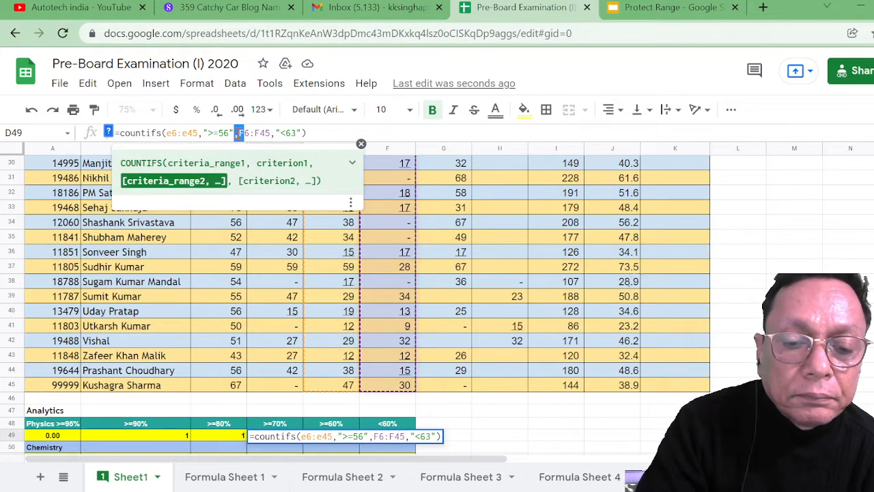
pyautogui.write('e')
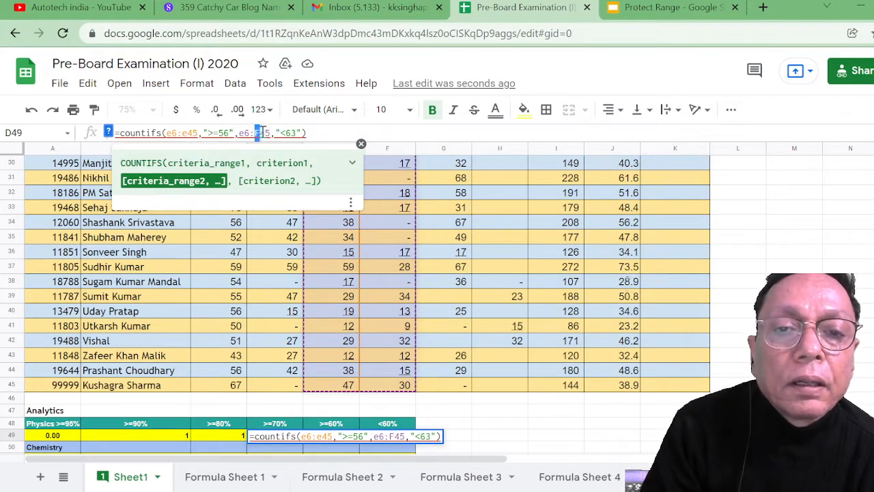
pyautogui.moveTo(262, 134); pyautogui.dragTo(257, 133)
pyautogui.write('e')
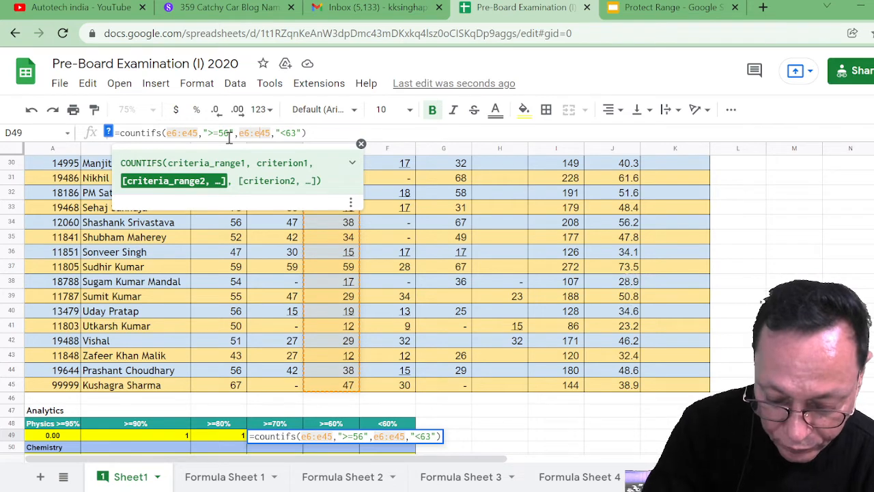
# Change the criteria in the D49 formula, under >=70%, to ">=49" and "<56" and confirm the formula
pyautogui.click(226, 134)
pyautogui.doubleClick(228, 133)
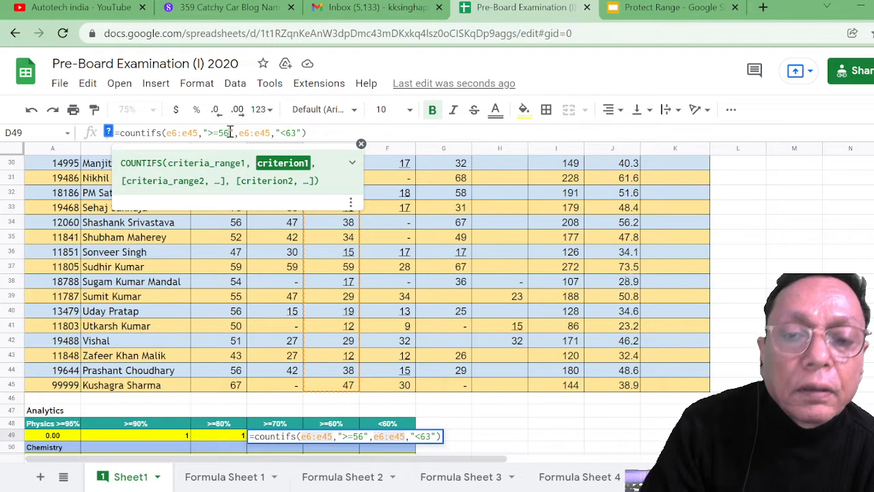
pyautogui.press('BackSpace')
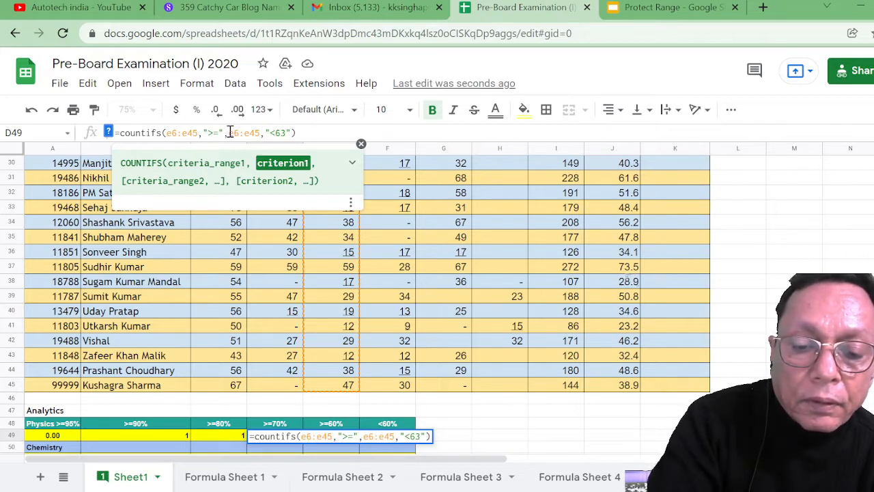
pyautogui.write('49')
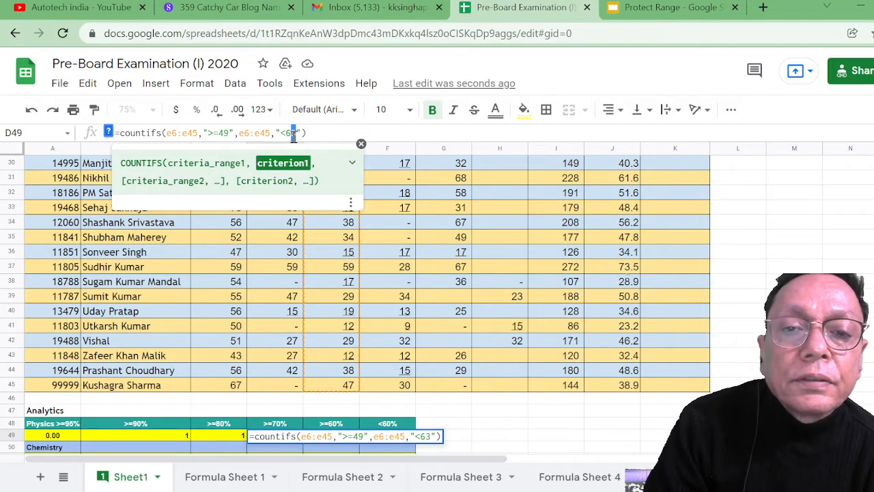
pyautogui.doubleClick(289, 134)
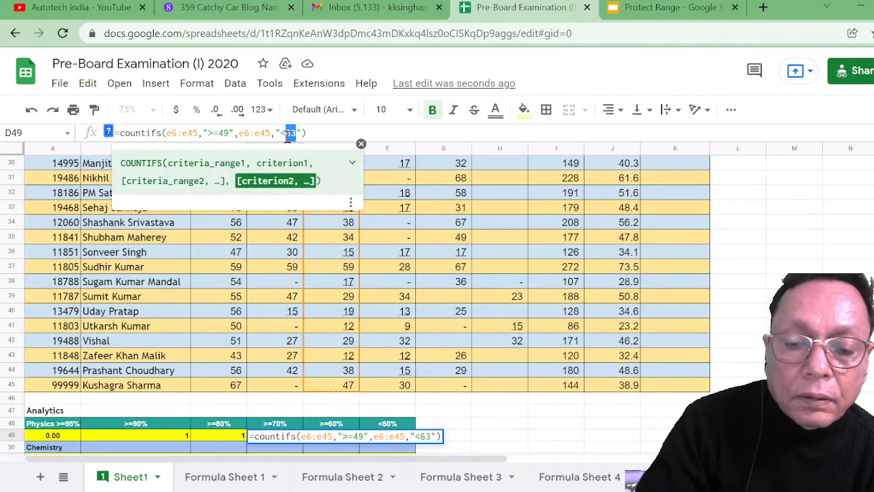
pyautogui.write('56')
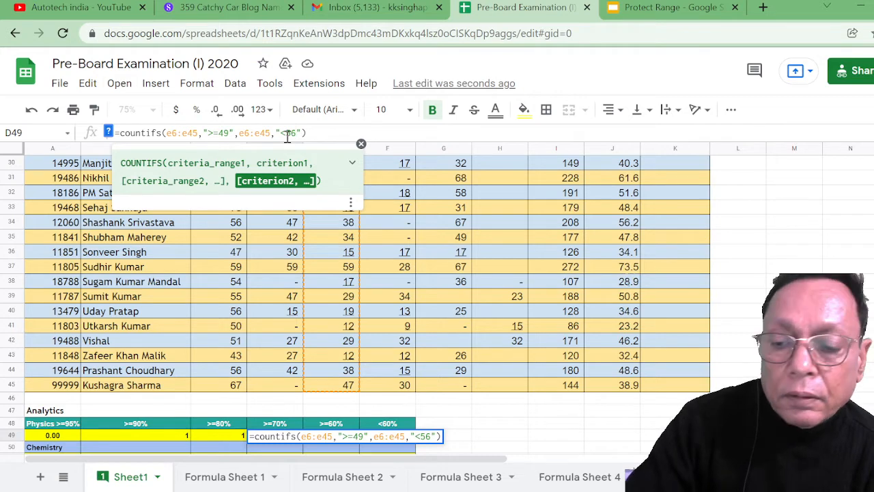
pyautogui.press('Return')
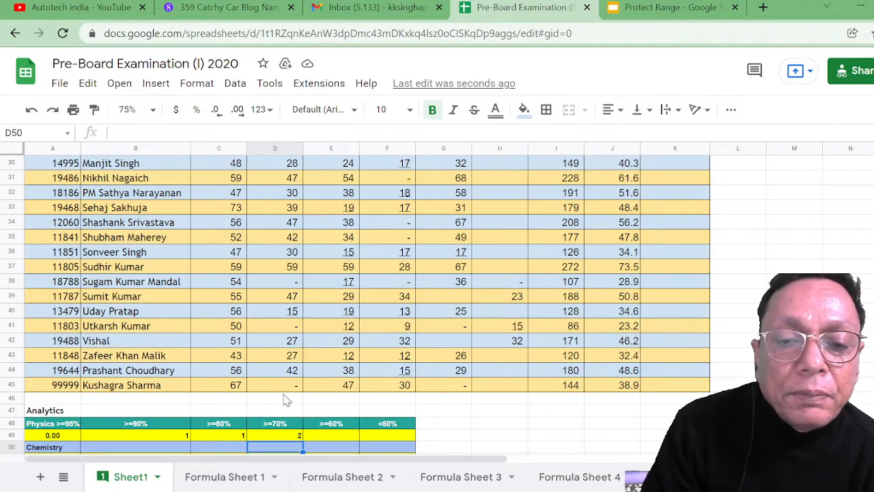
# Copy the COUNTIFS formula from D49 into E49, under the Physics >=60% heading
pyautogui.click(281, 435)
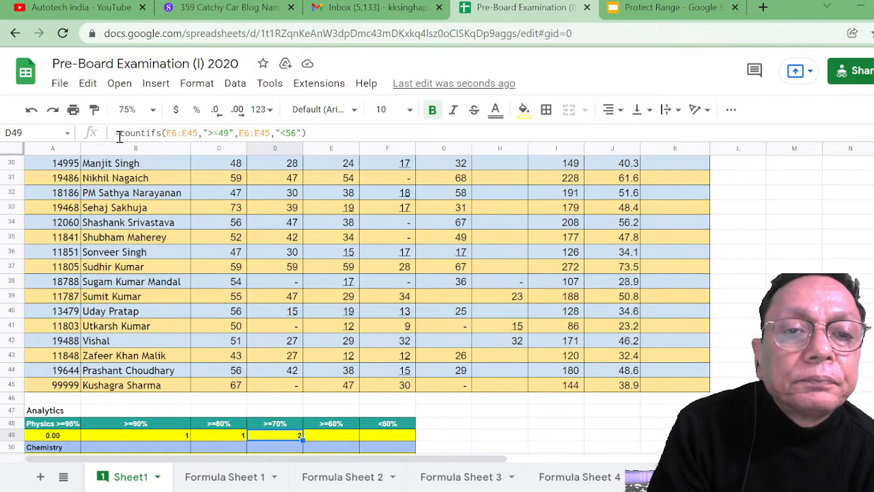
pyautogui.moveTo(117, 133); pyautogui.dragTo(309, 133)
pyautogui.hotkey('ctrl', 'c')
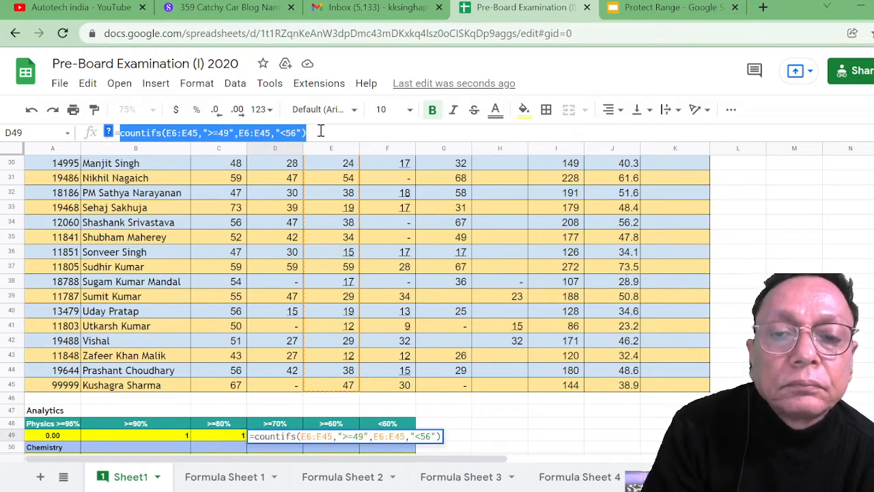
pyautogui.click(322, 131)
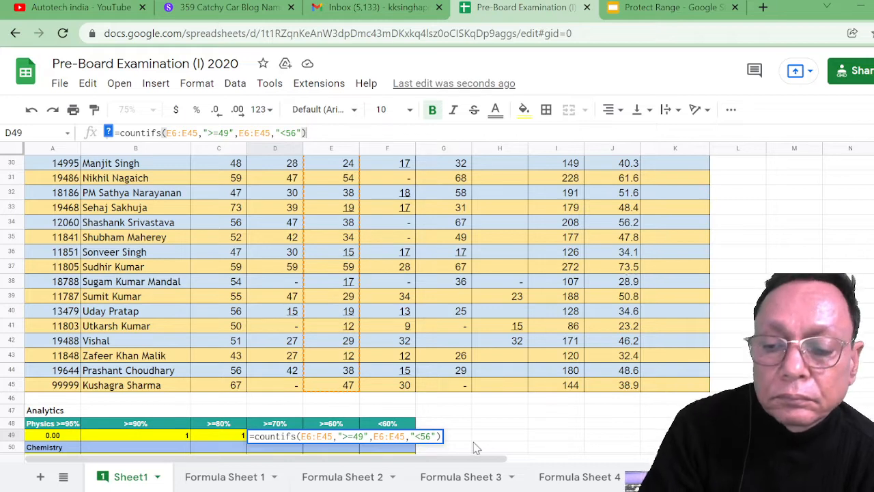
pyautogui.press('Return')
pyautogui.click(341, 436)
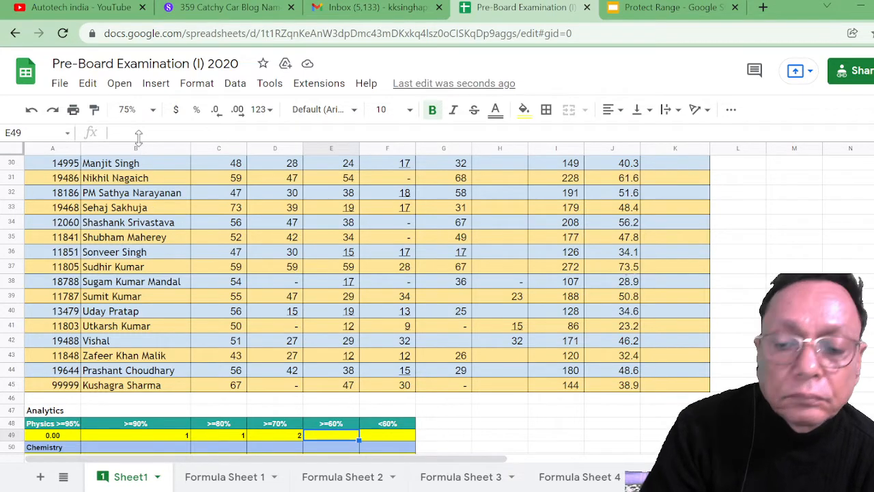
pyautogui.write('=')
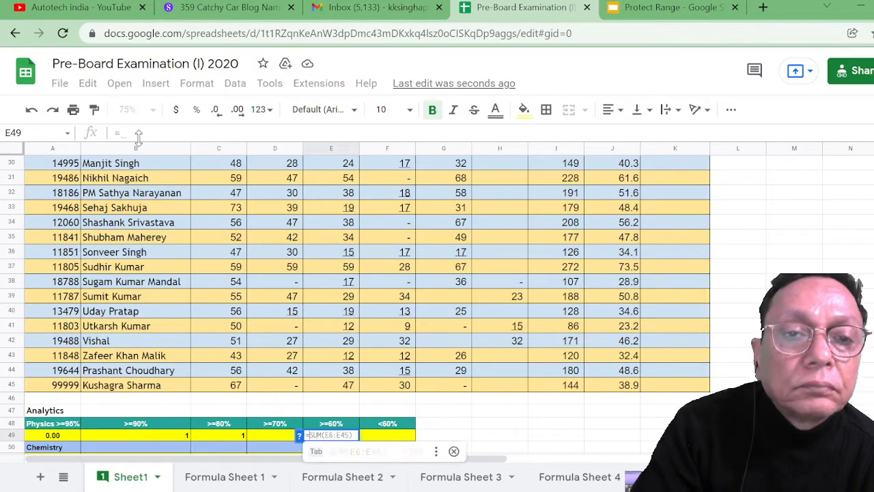
pyautogui.hotkey('ctrl', 'v')
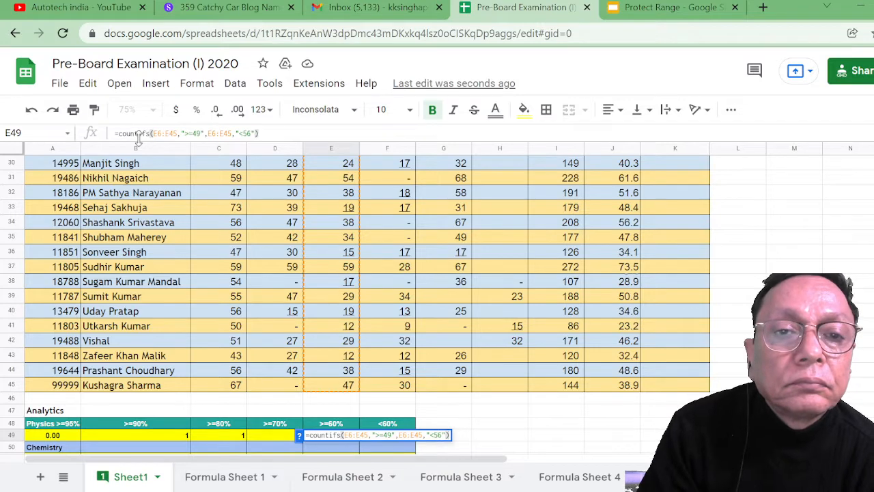
# Change the criteria in the E49 formula to ">=42" and "<49", confirm the formula and reselect the cell
pyautogui.click(202, 134)
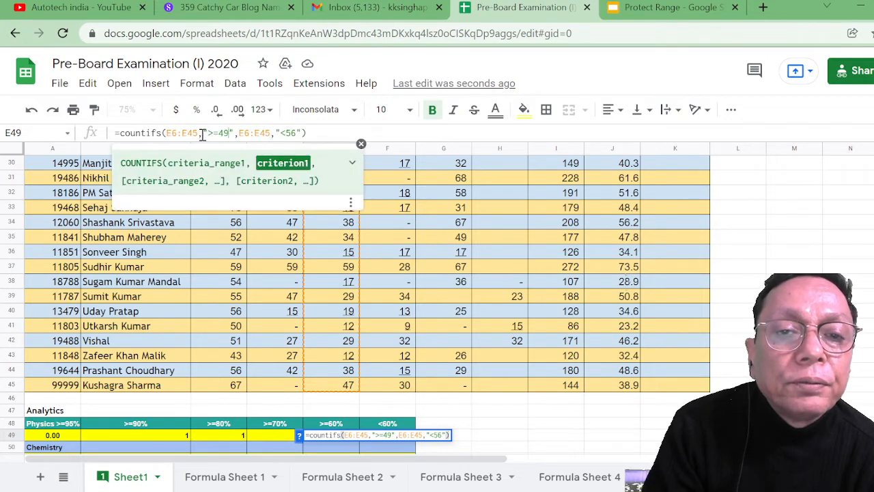
pyautogui.press('BackSpace')
pyautogui.press('BackSpace')
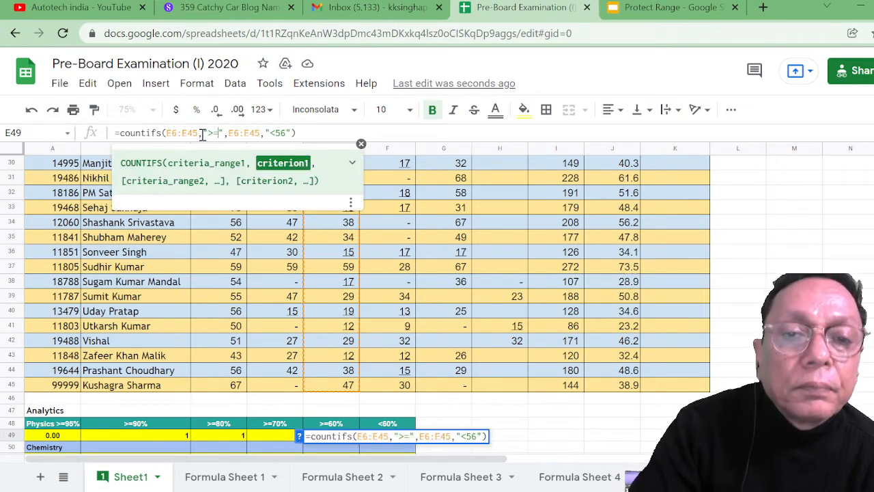
pyautogui.write('42')
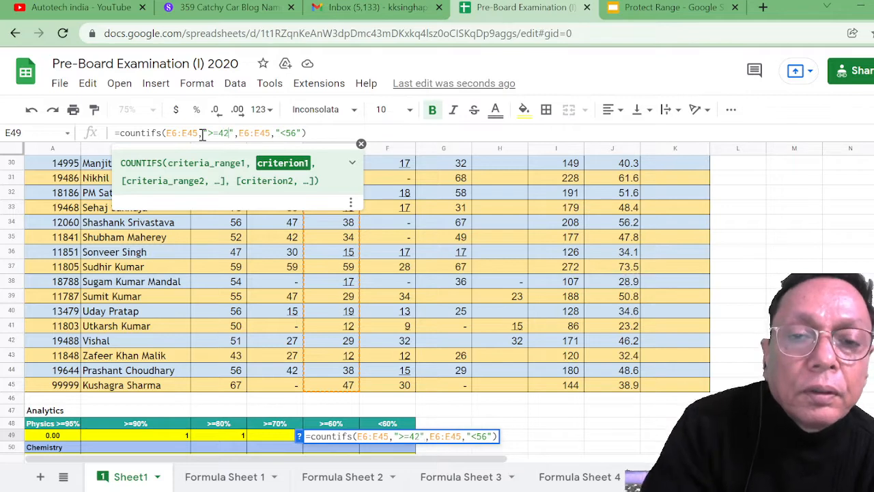
pyautogui.click(296, 133)
pyautogui.press('BackSpace')
pyautogui.press('BackSpace')
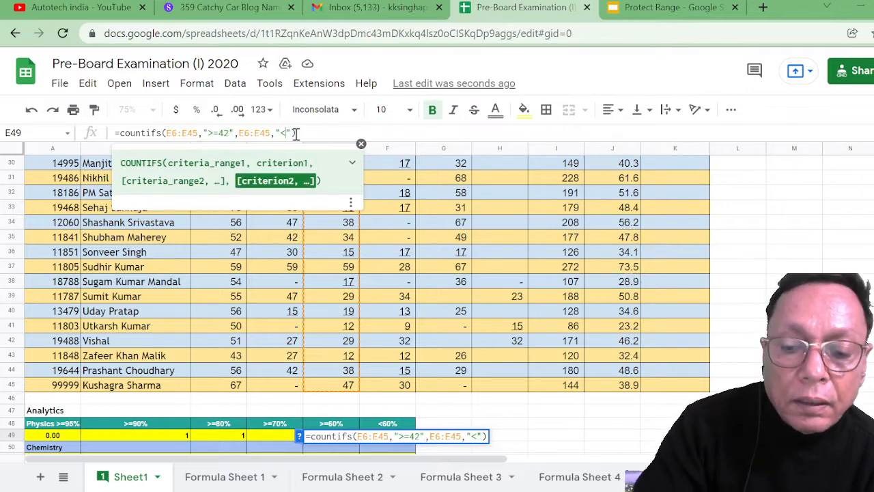
pyautogui.write('49')
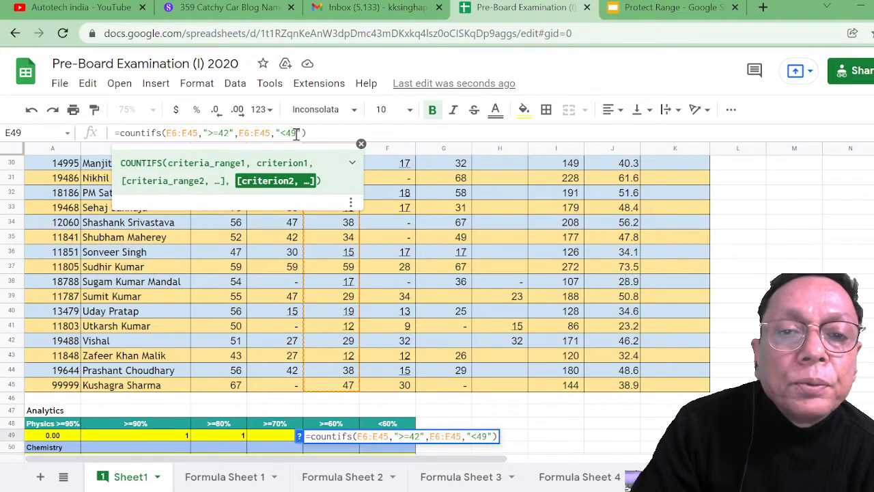
pyautogui.press('Return')
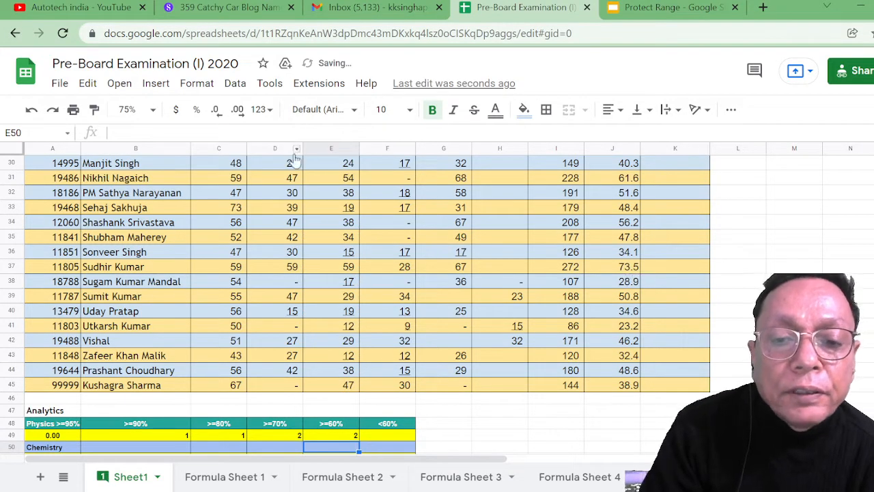
pyautogui.click(332, 438)
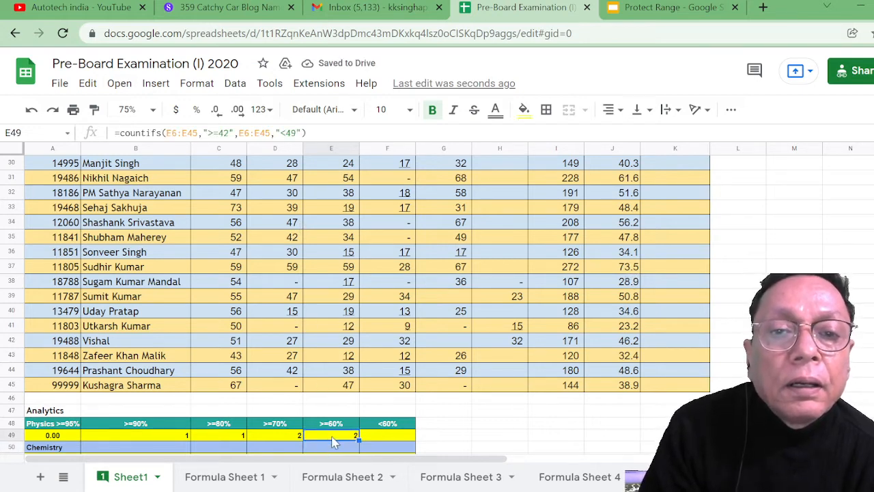
# Paste the copied COUNTIFS formula into F49, under <60%, and reduce it to range E6:E45 with the single criterion "<42"
pyautogui.click(380, 440)
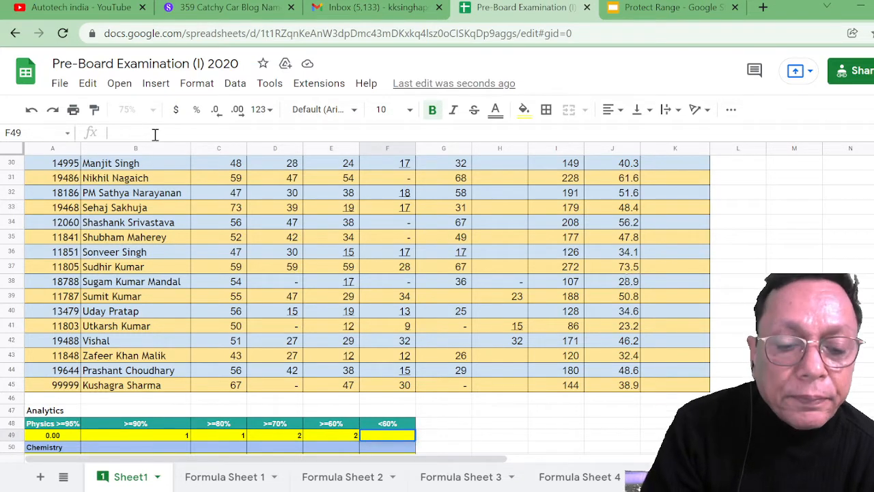
pyautogui.write('=countifs(E6:E45,">=49",E6:E45,"<56")')
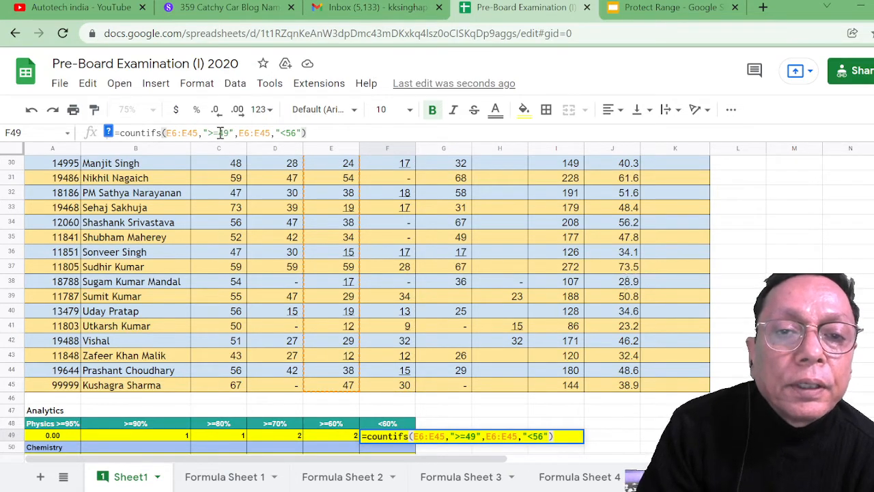
pyautogui.moveTo(207, 133); pyautogui.dragTo(299, 133)
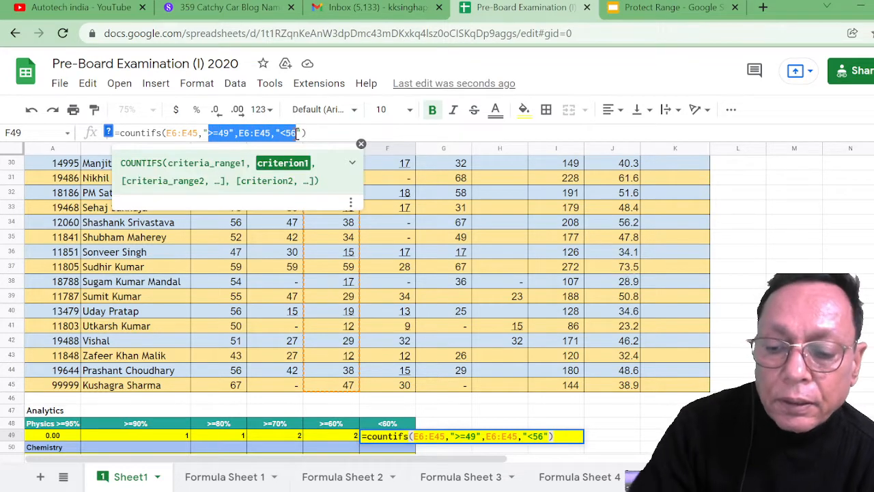
pyautogui.write('<')
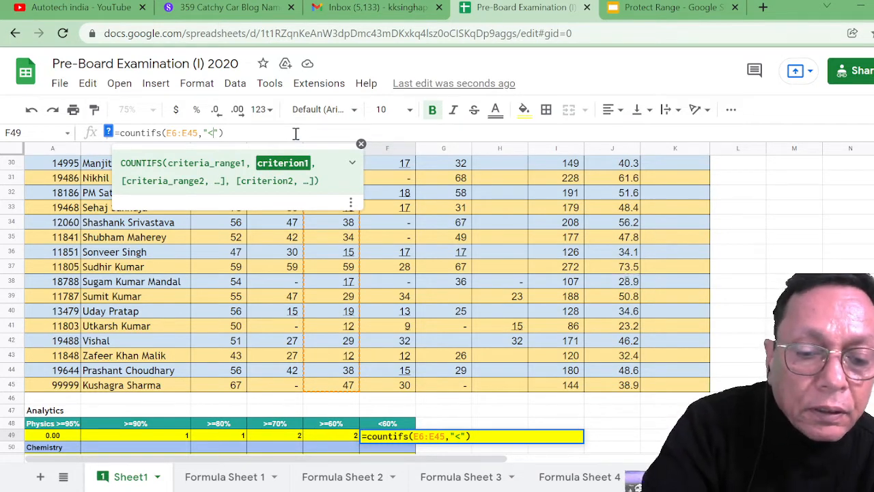
pyautogui.write('42')
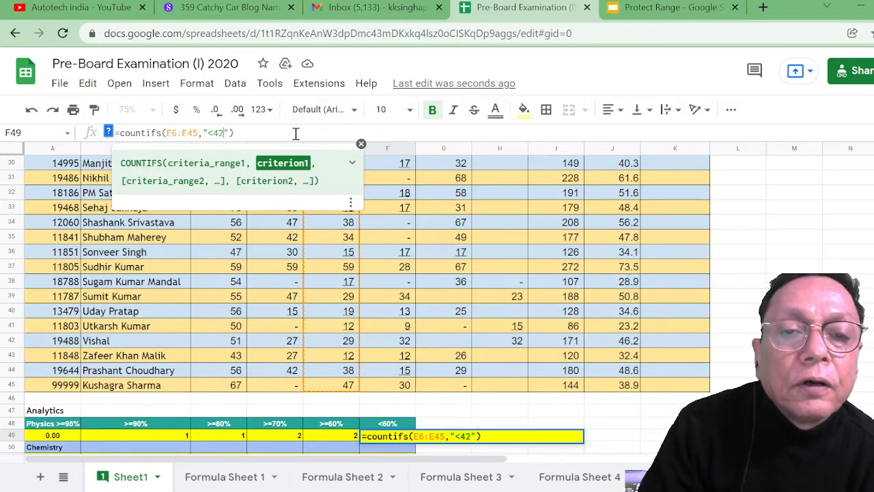
pyautogui.press('Return')
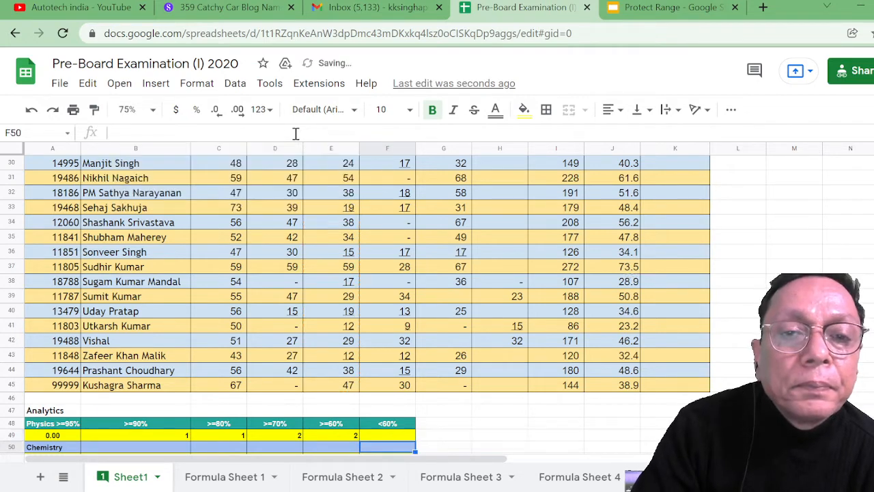